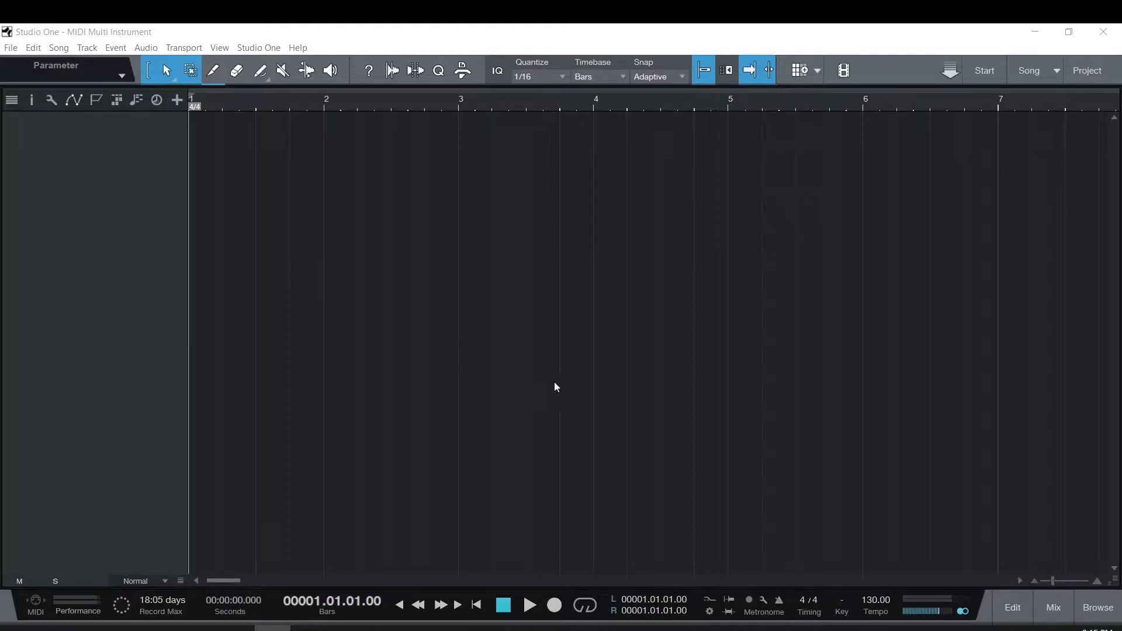
# Step: Drag Grand Piano from the instrument browser into a new track and rename its Presence instrument to Grand Piano
pyautogui.click(1098, 607)
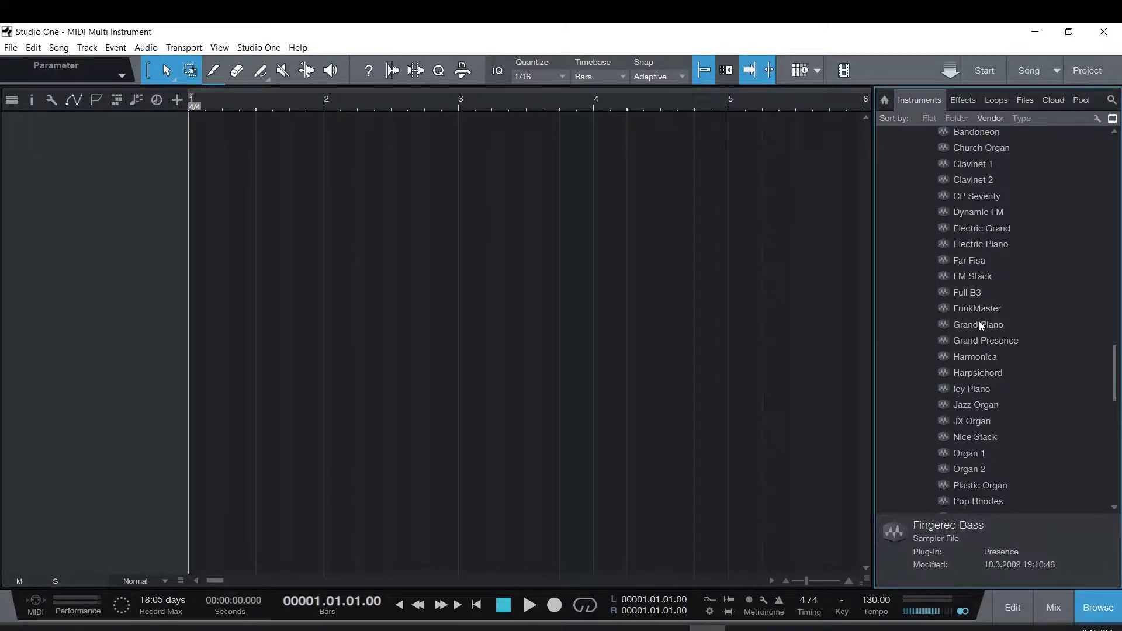
pyautogui.moveTo(980, 322); pyautogui.dragTo(101, 187)
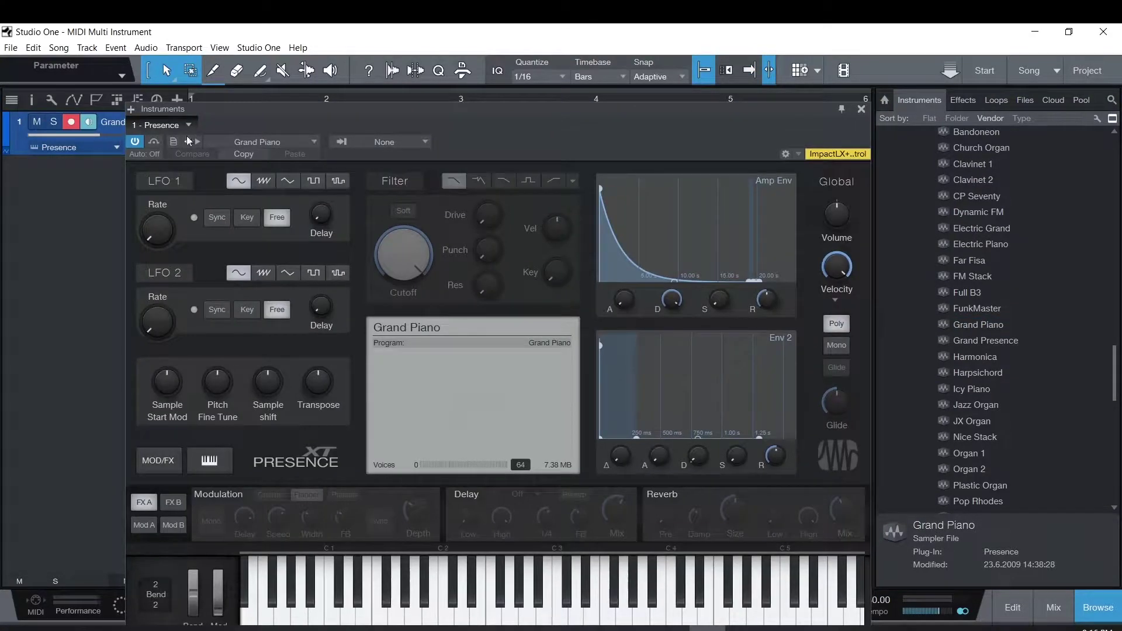
pyautogui.click(186, 125)
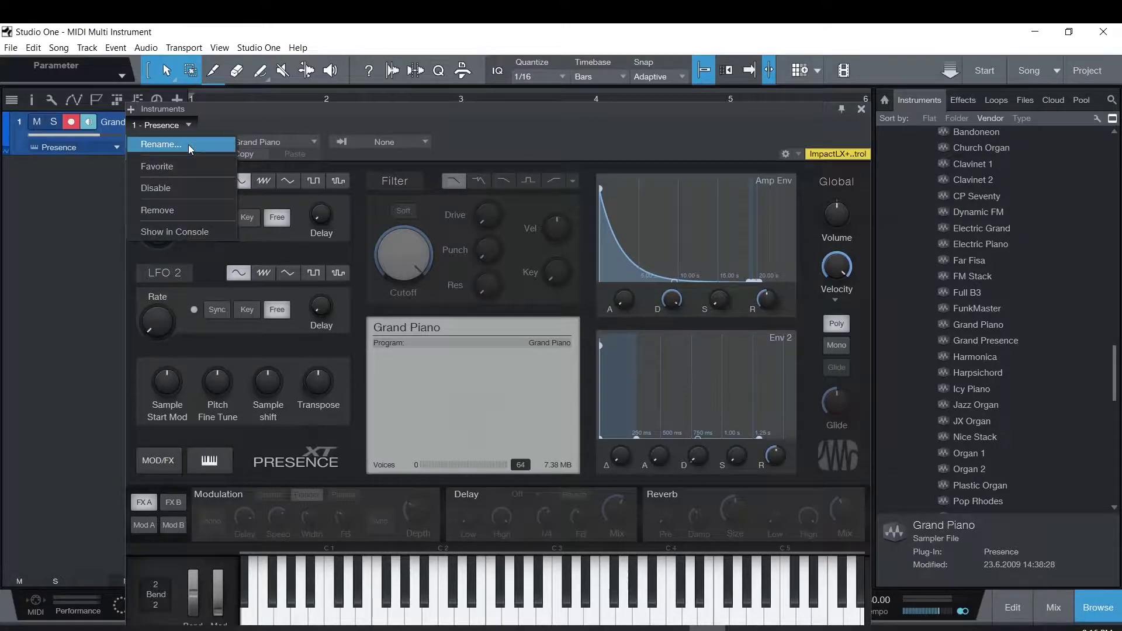
pyautogui.click(188, 145)
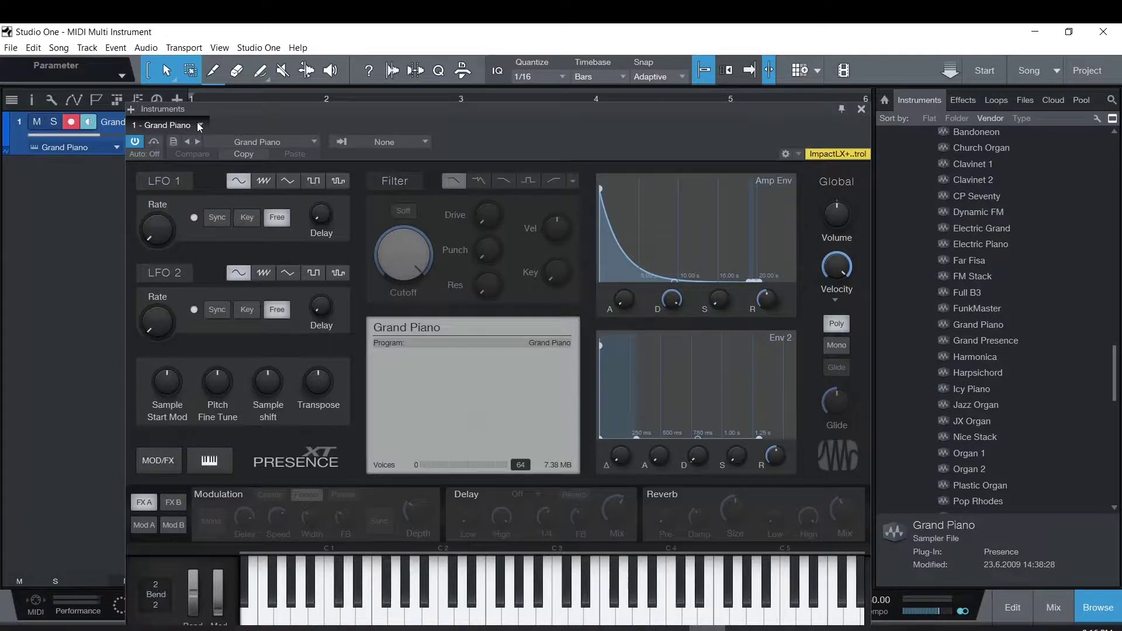
pyautogui.click(861, 109)
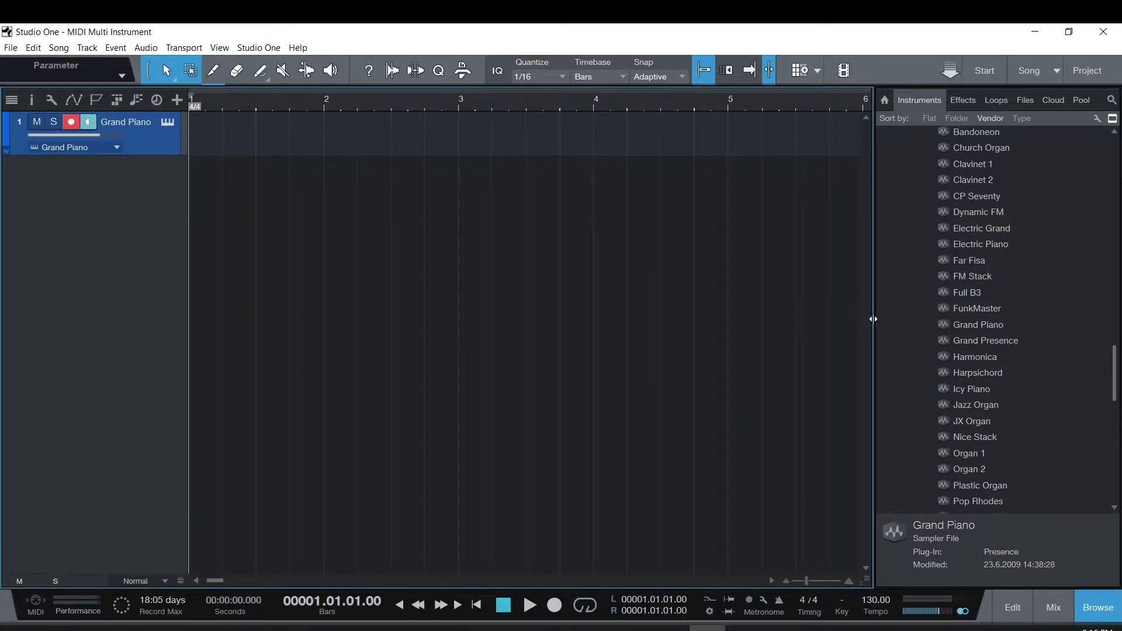
# Step: Drop Fingered Bass onto the Grand Piano track and combine the two into a Multi Instrument
pyautogui.scroll(15, 879, 315)
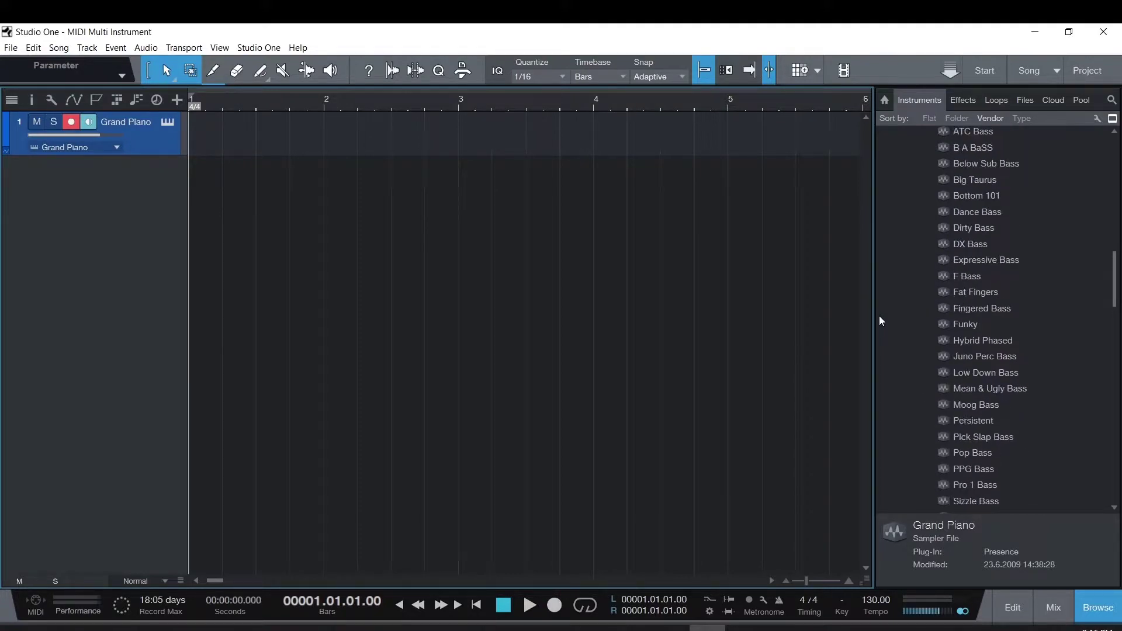
pyautogui.scroll(10, 879, 315)
pyautogui.scroll(-8, 934, 324)
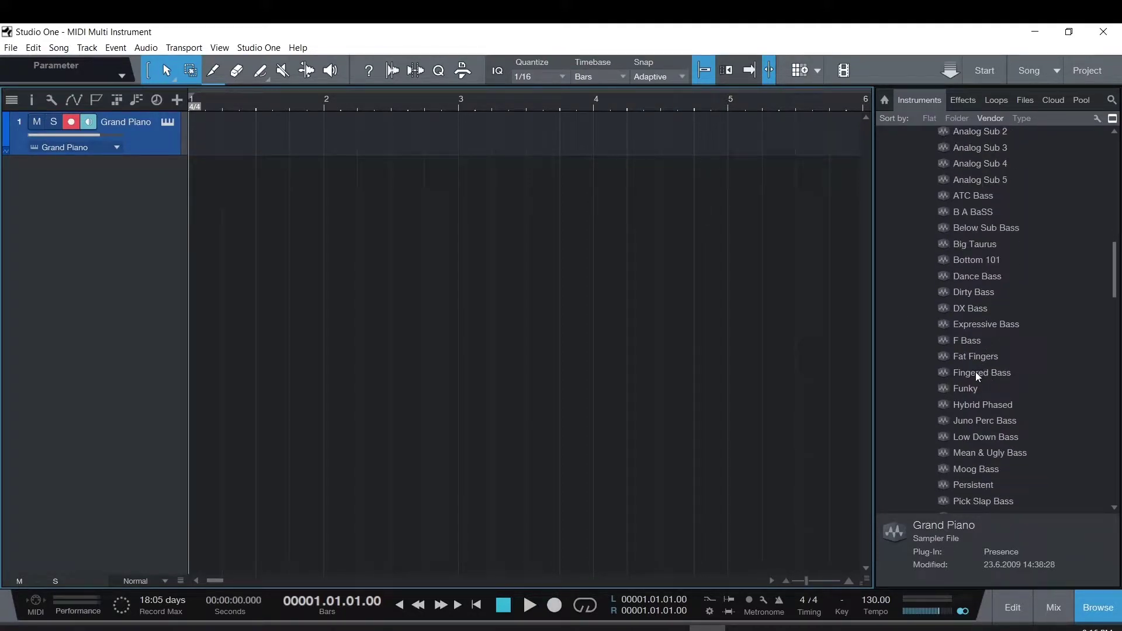
pyautogui.moveTo(976, 372); pyautogui.dragTo(142, 138)
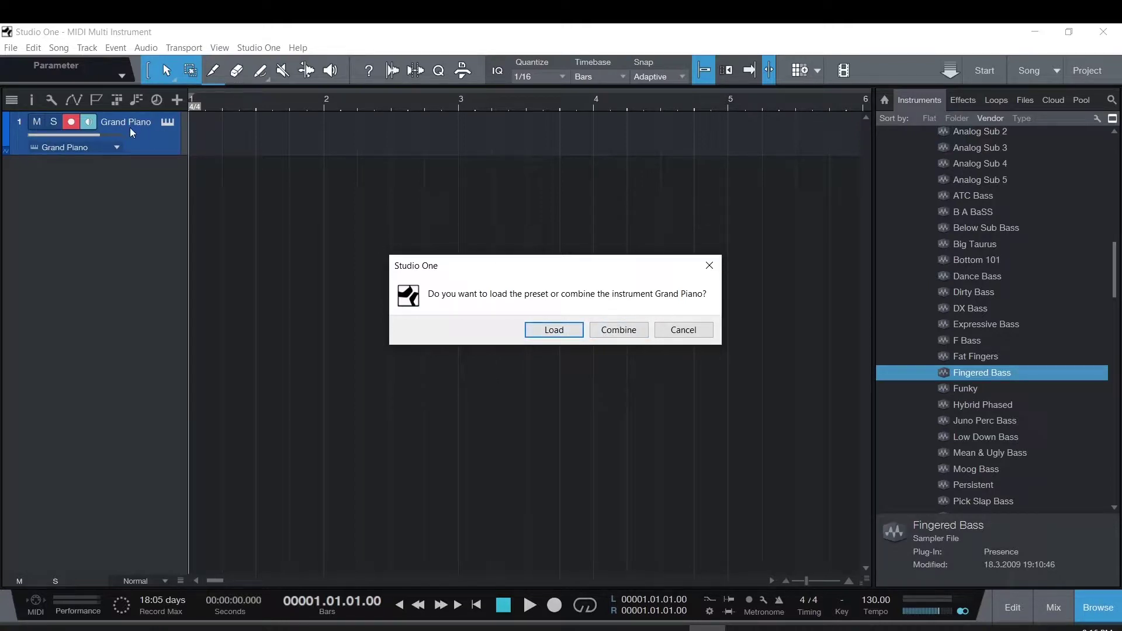
pyautogui.click(618, 329)
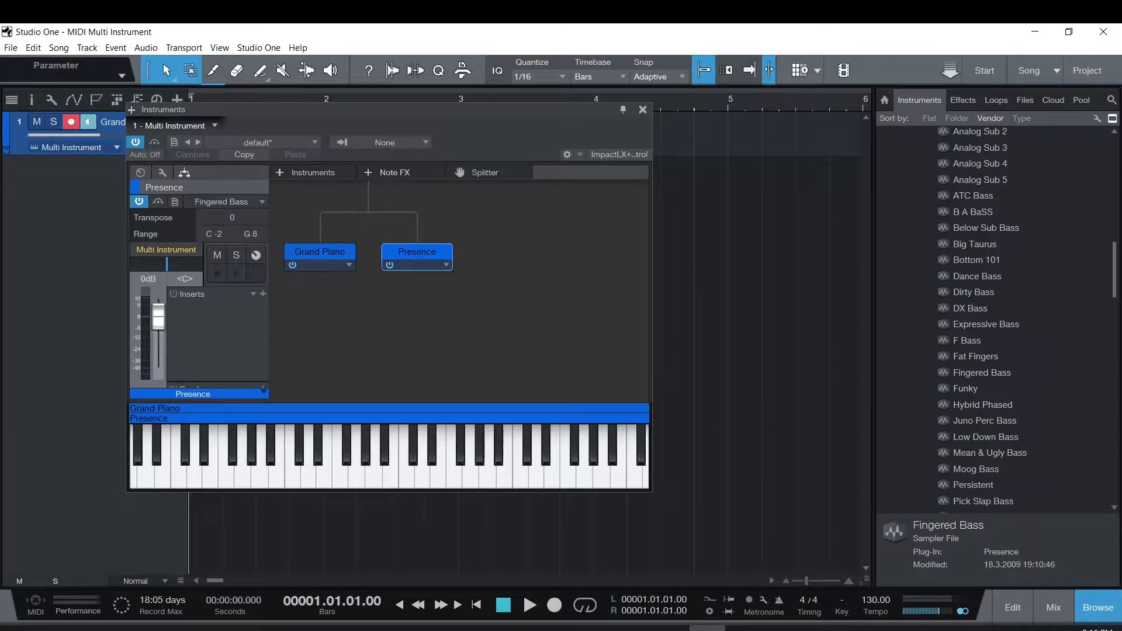
# Step: Check the Fingered Bass editor, then rename that Presence instrument to Bass
pyautogui.click(175, 201)
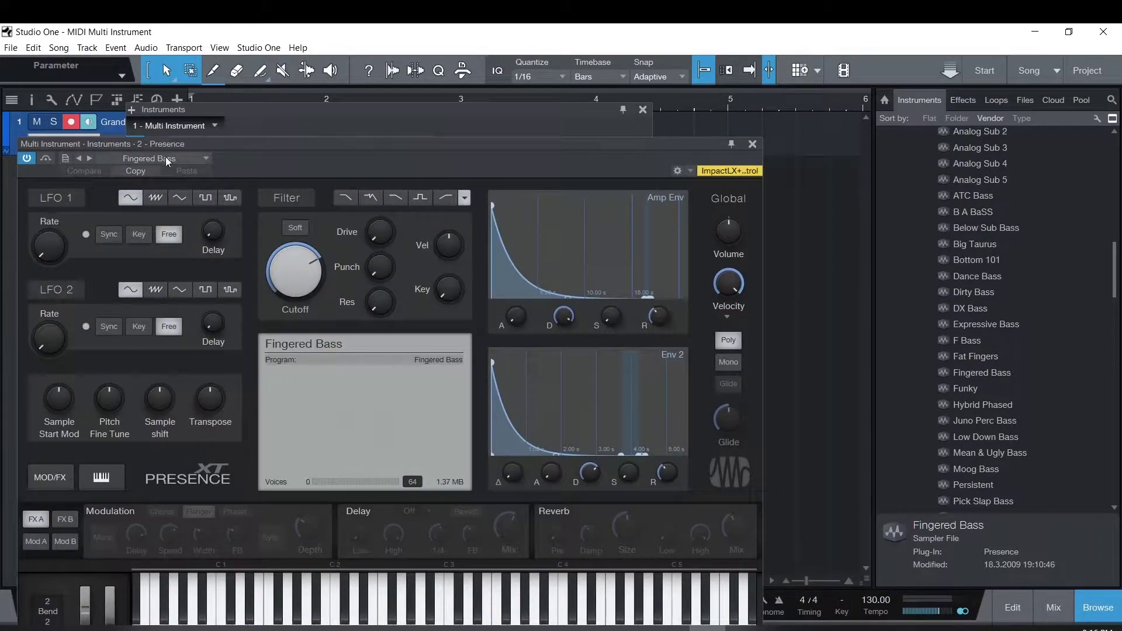
pyautogui.moveTo(278, 149); pyautogui.dragTo(342, 180)
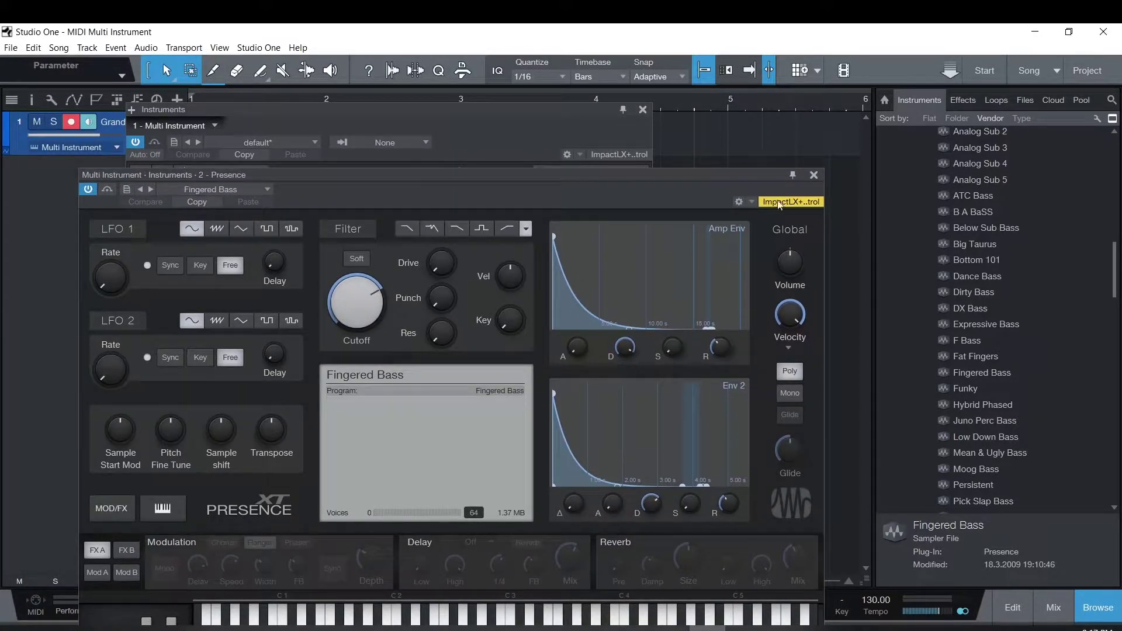
pyautogui.click(814, 174)
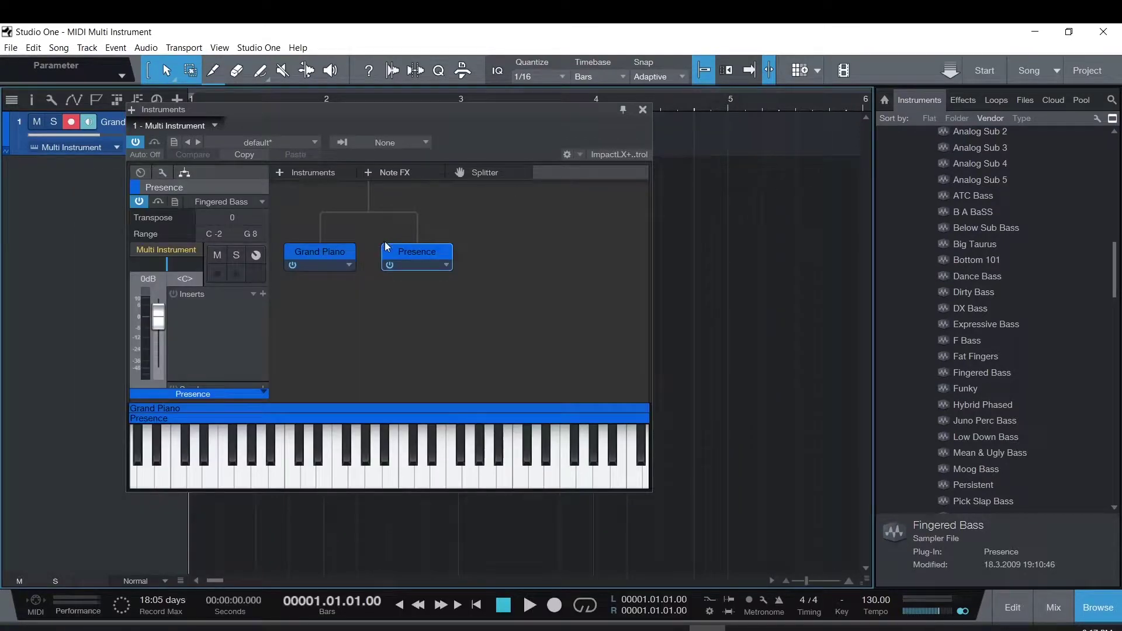
pyautogui.click(445, 264)
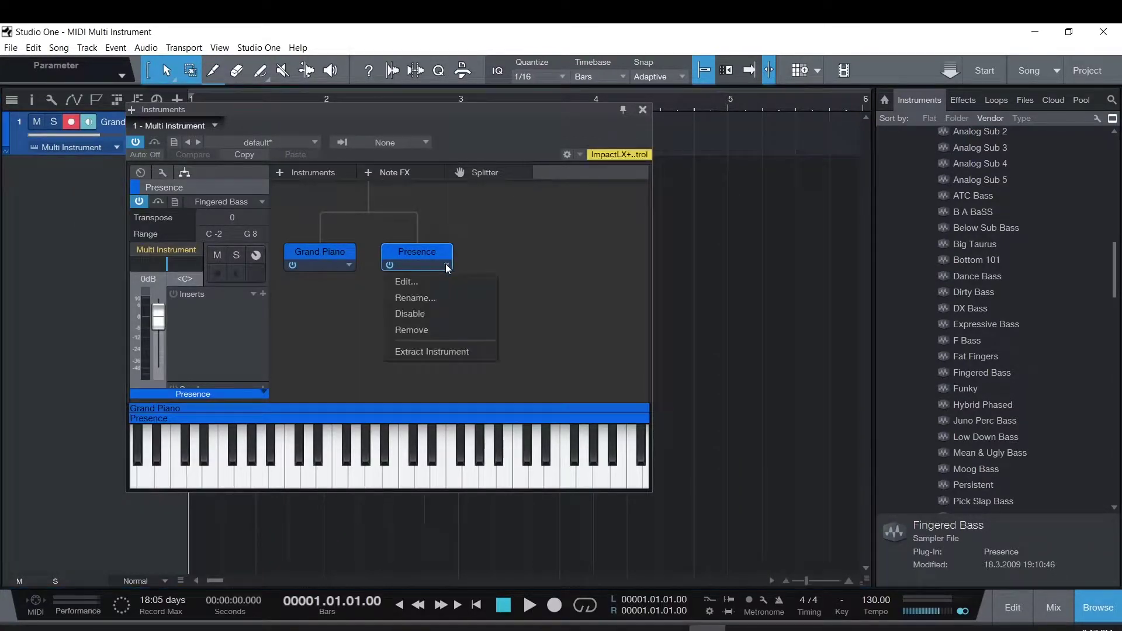
pyautogui.click(433, 298)
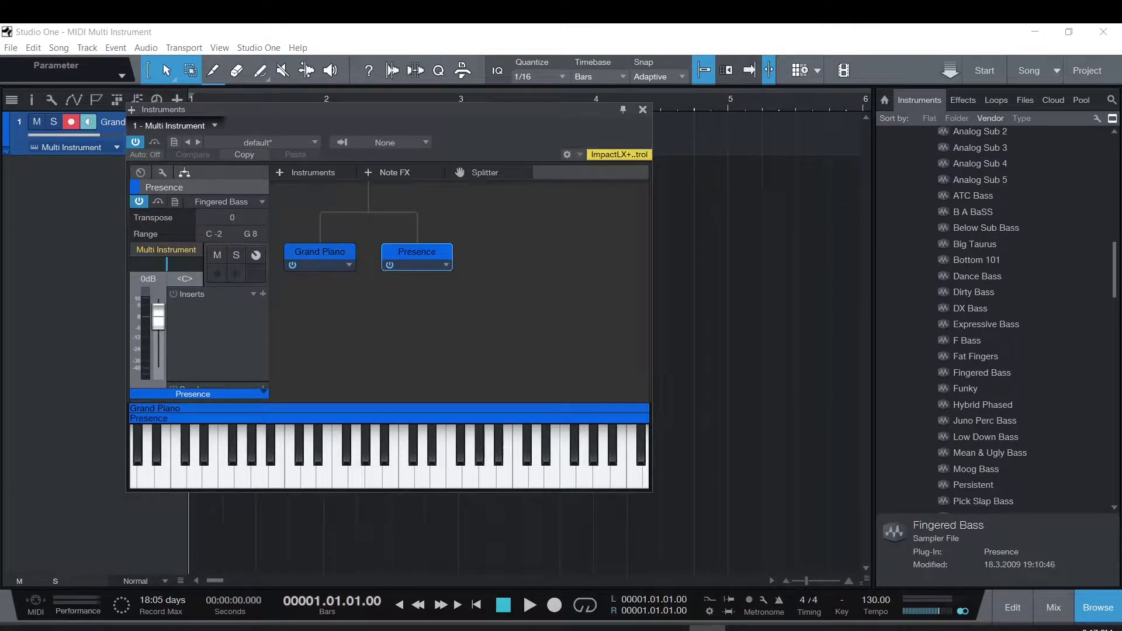
pyautogui.press('Return')
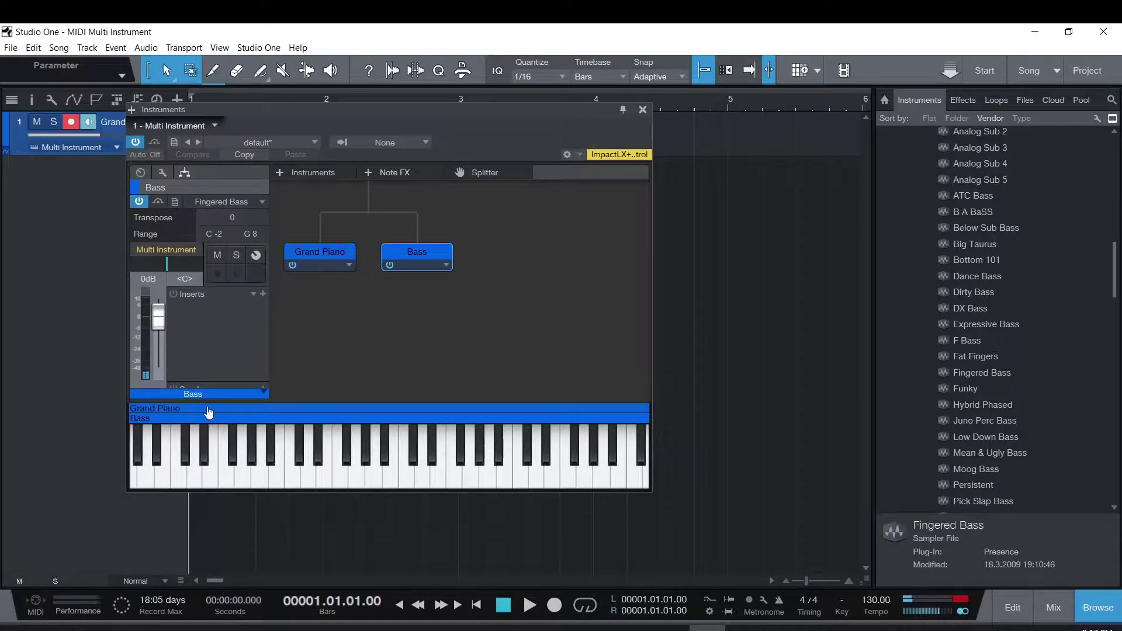
# Step: Set Grand Piano's key range to start at C3 and Bass's to end at B2, then widen the Instruments window
pyautogui.click(278, 432)
pyautogui.click(162, 461)
pyautogui.moveTo(133, 408); pyautogui.dragTo(399, 414)
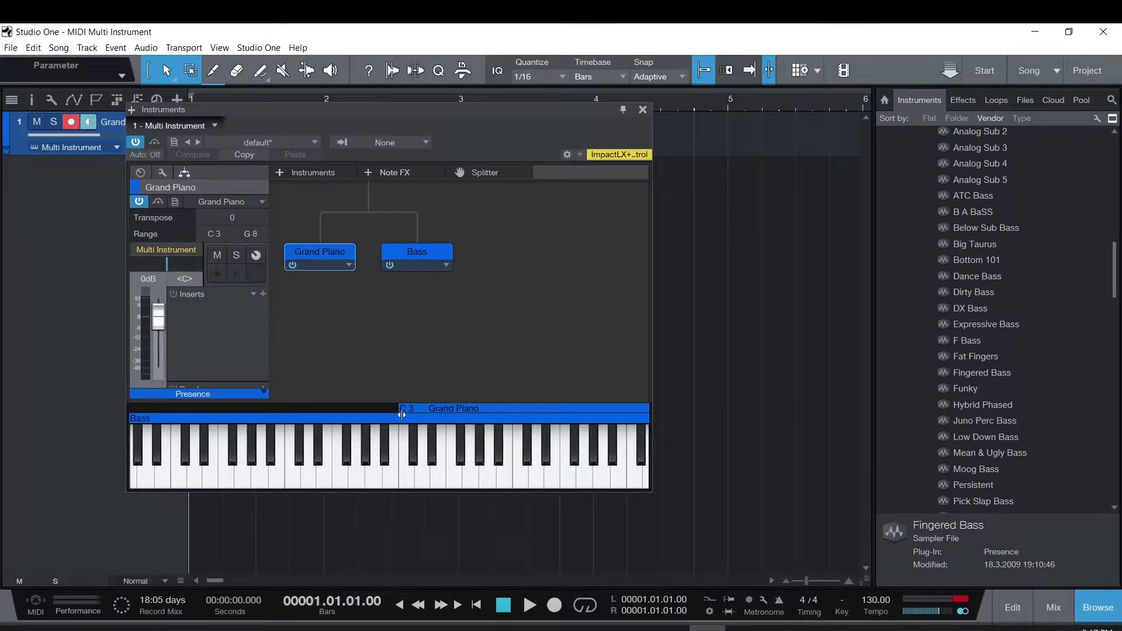
pyautogui.click(648, 417)
pyautogui.moveTo(647, 418); pyautogui.dragTo(395, 425)
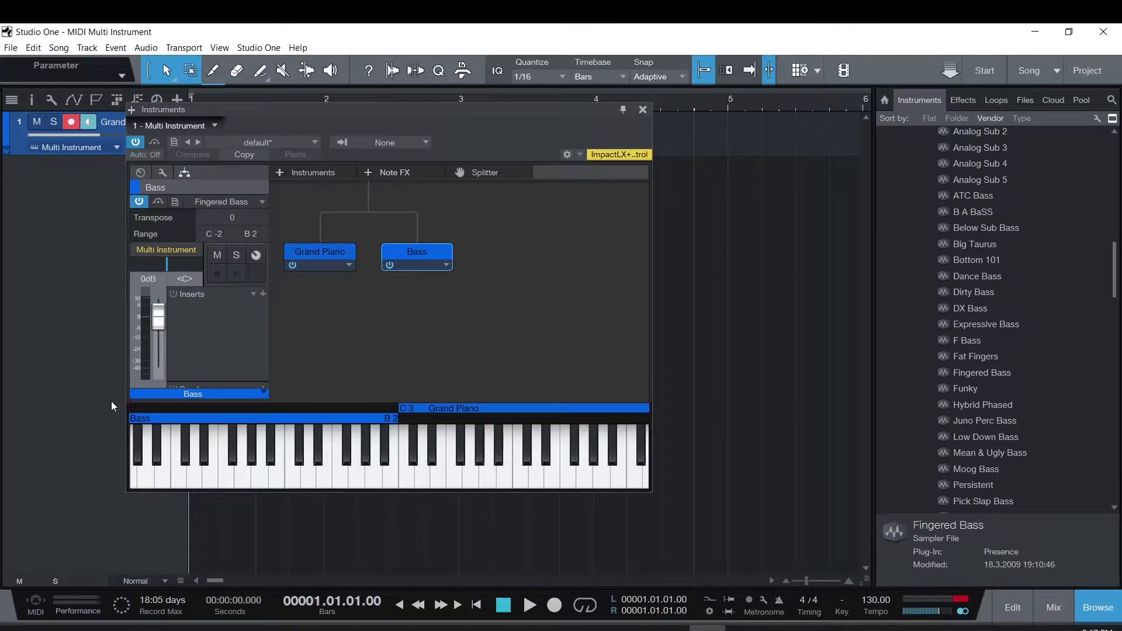
pyautogui.moveTo(127, 431); pyautogui.dragTo(53, 431)
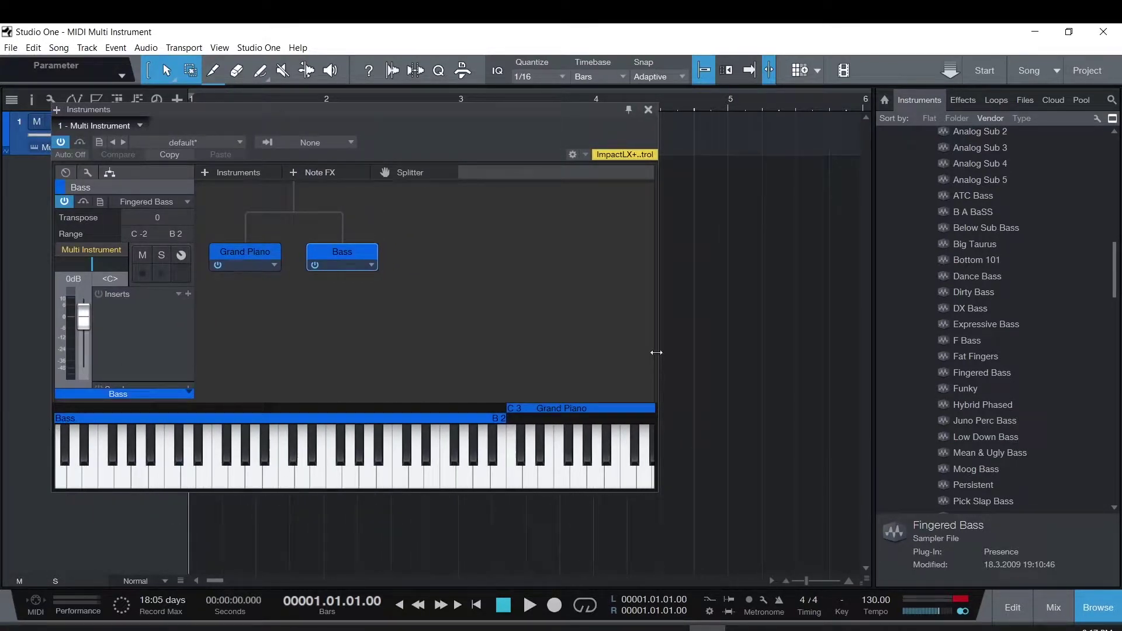
pyautogui.moveTo(656, 352); pyautogui.dragTo(1039, 353)
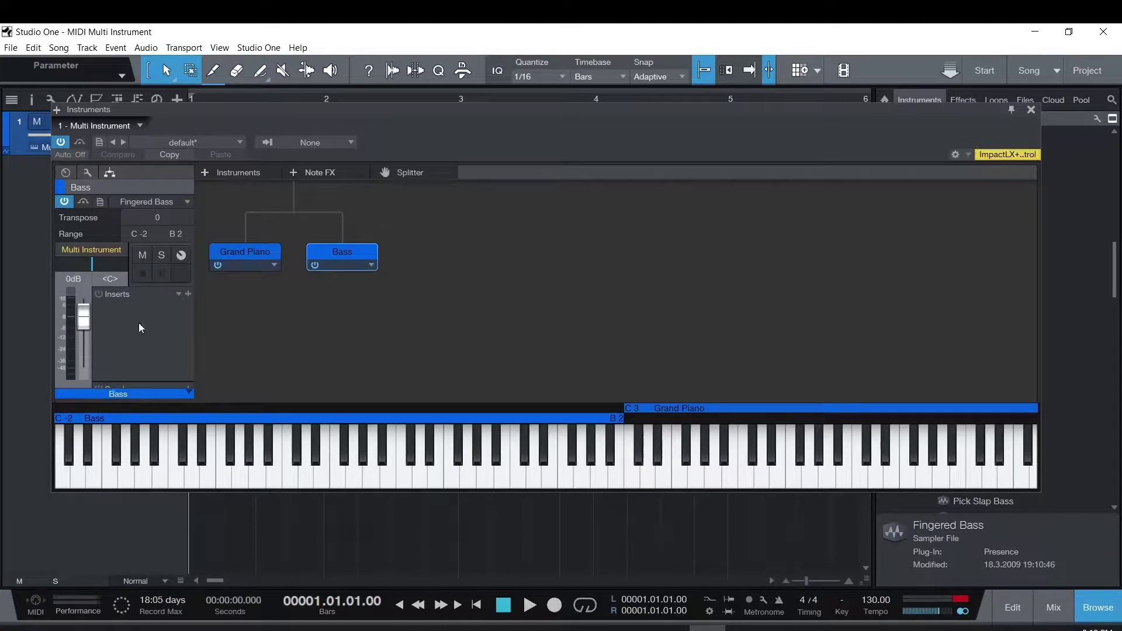
# Step: Rename the whole multi instrument to 'Bass and Piano Multi'
pyautogui.click(236, 254)
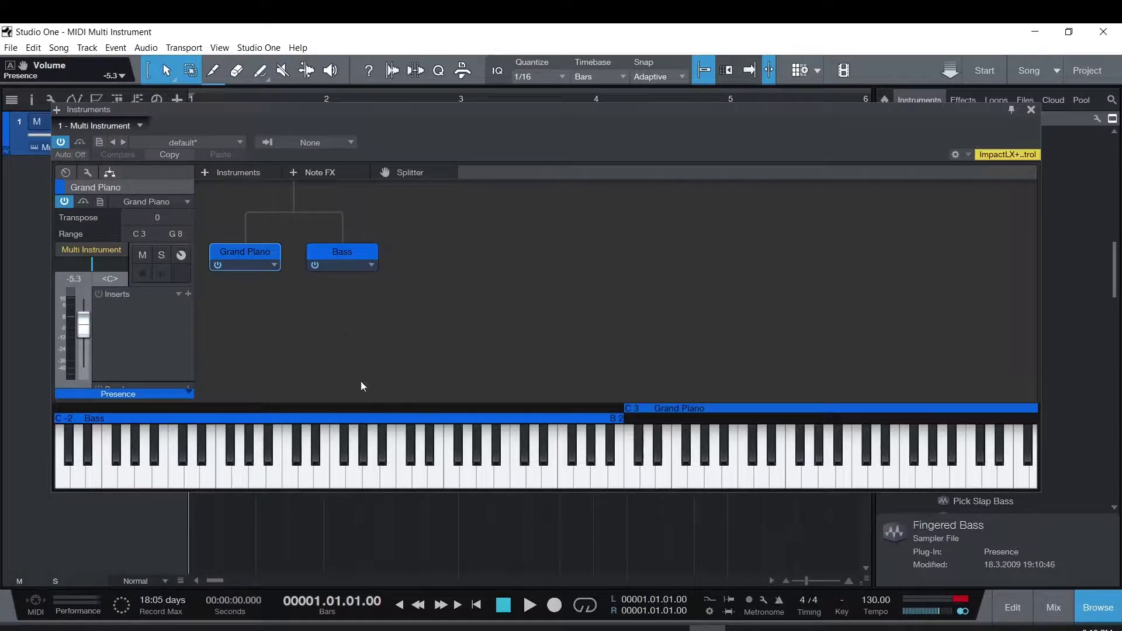
pyautogui.click(140, 127)
pyautogui.click(125, 144)
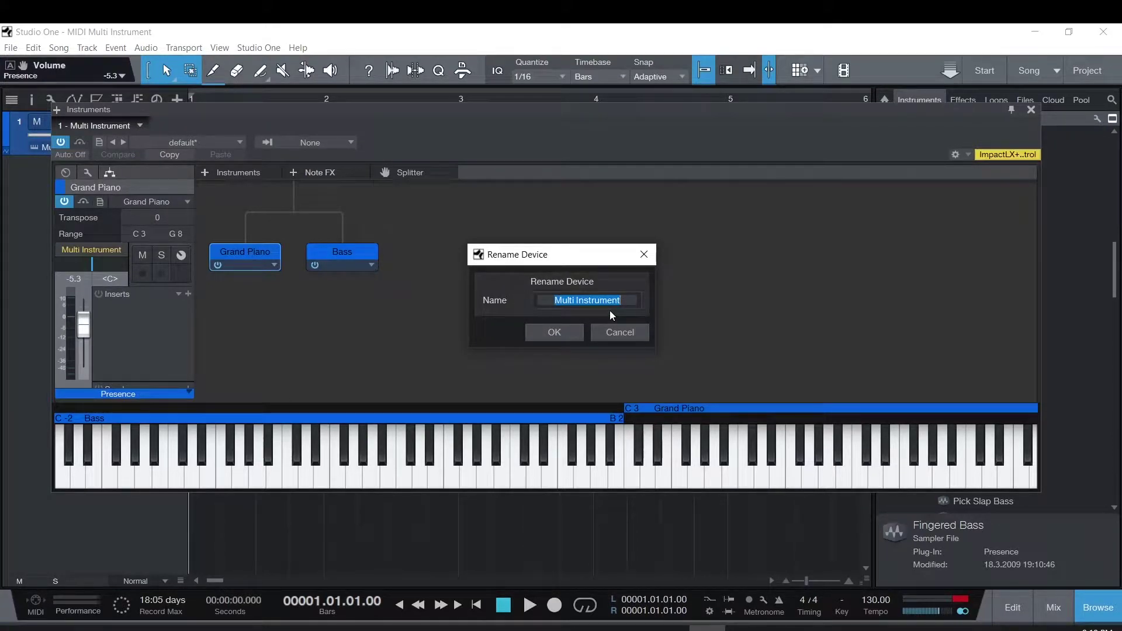
pyautogui.write('Bass and Piano Multi')
pyautogui.press('Return')
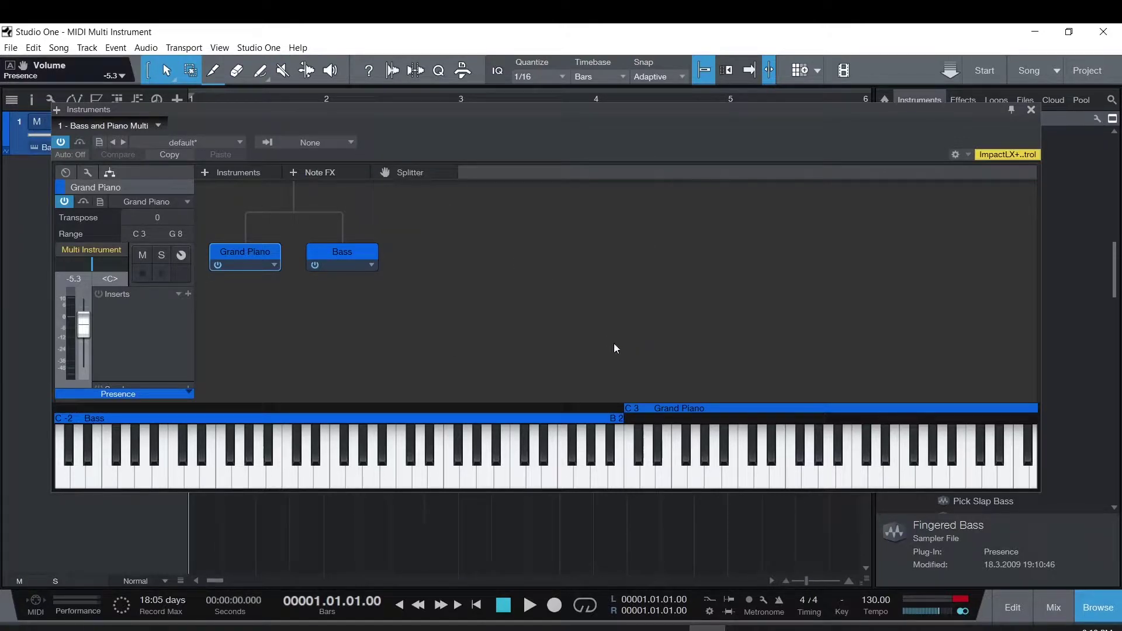
# Step: Colour the Bass instrument pink, then reselect Grand Piano
pyautogui.click(344, 258)
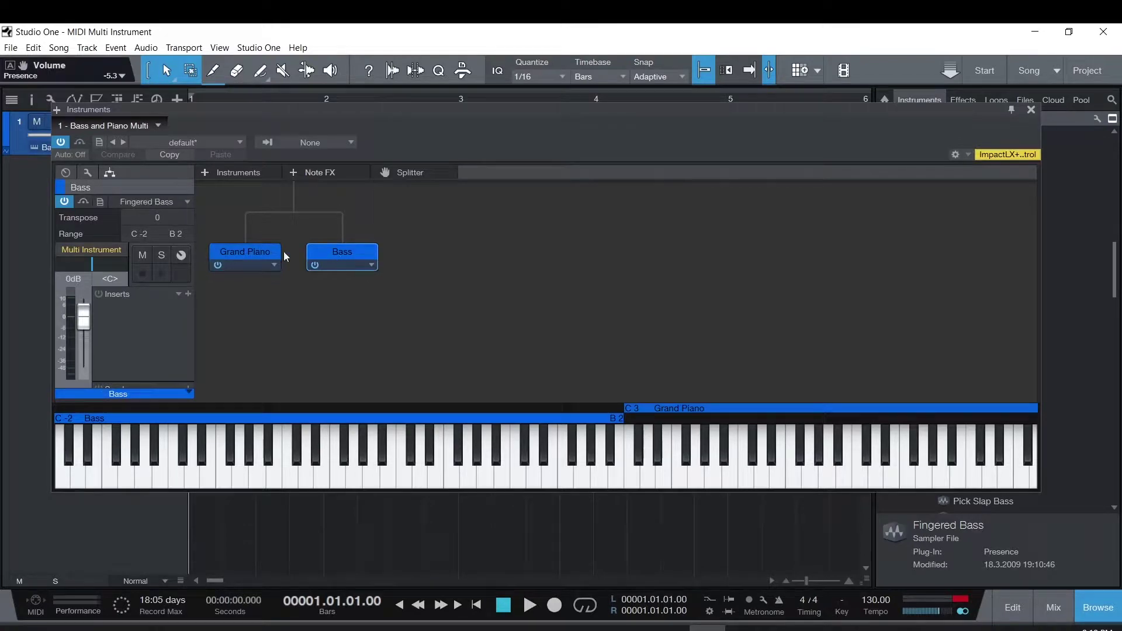
pyautogui.click(61, 187)
pyautogui.click(291, 194)
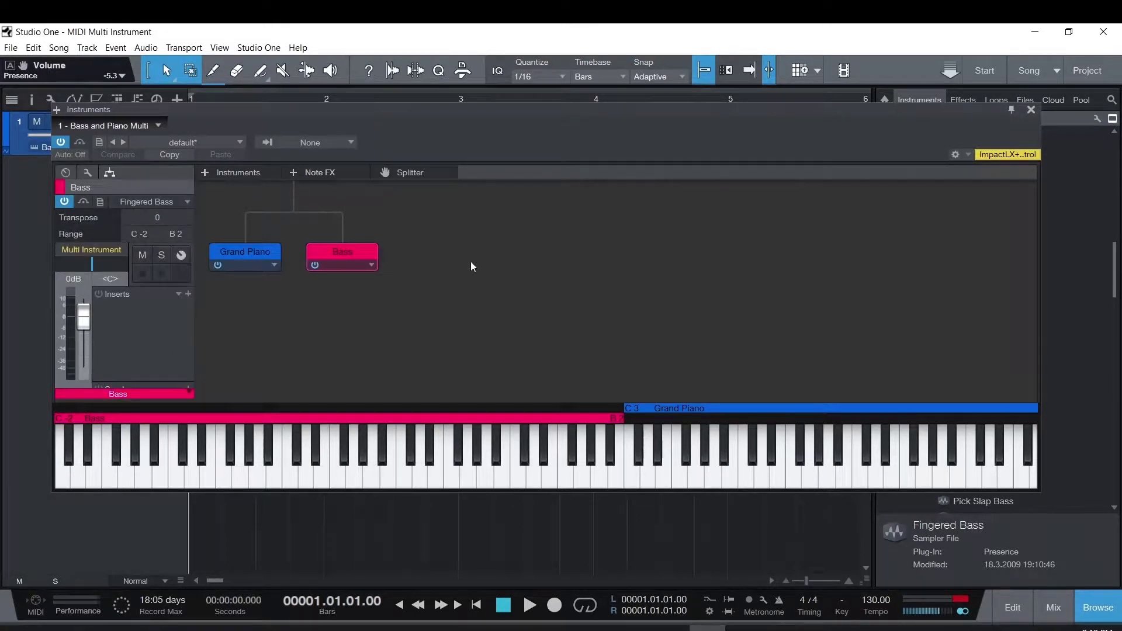
pyautogui.click(258, 254)
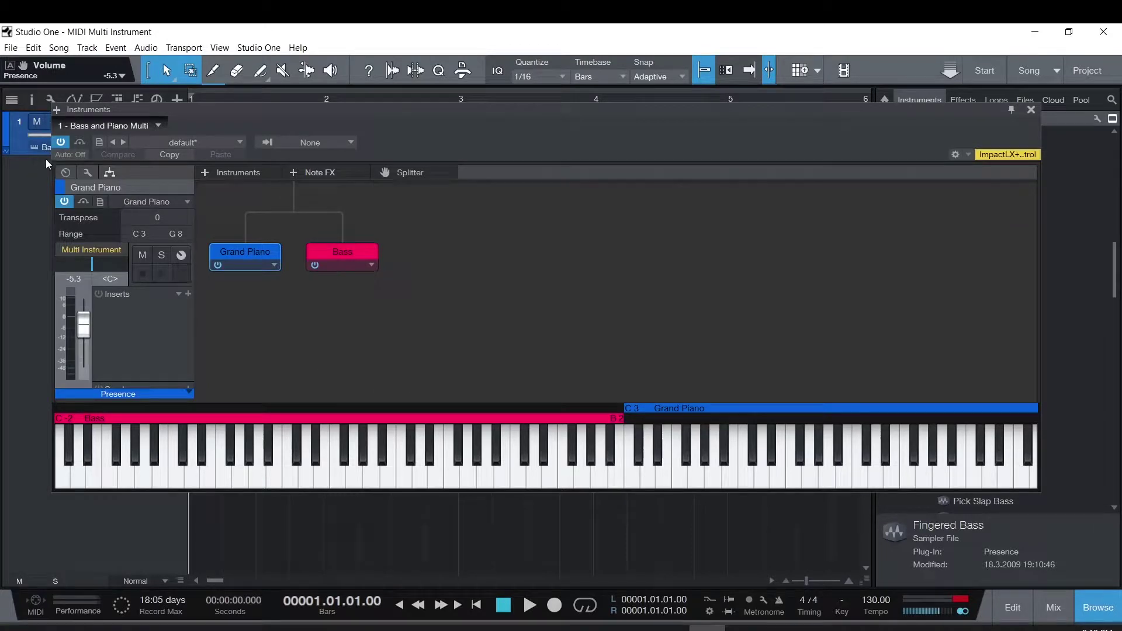
# Step: Store the setup as the user's 'Bass & Piano Split' preset, same text as description, in the Split subfolder
pyautogui.click(100, 143)
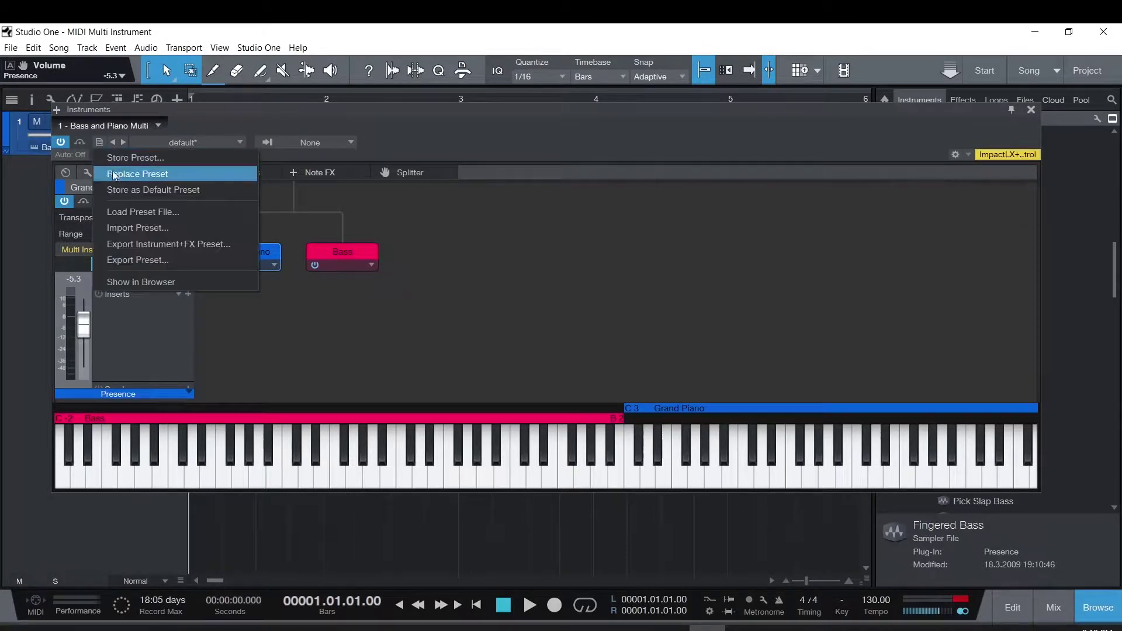
pyautogui.click(145, 158)
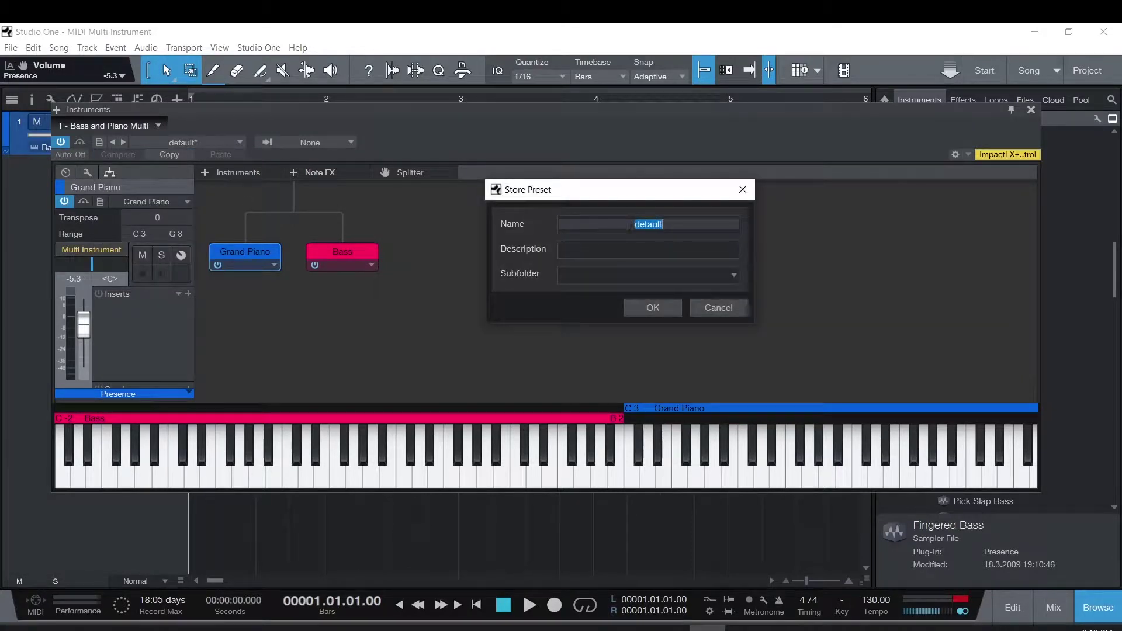
pyautogui.write('Jason Bass & Piano Split')
pyautogui.moveTo(702, 224); pyautogui.dragTo(549, 214)
pyautogui.hotkey('ctrl', 'c')
pyautogui.click(600, 250)
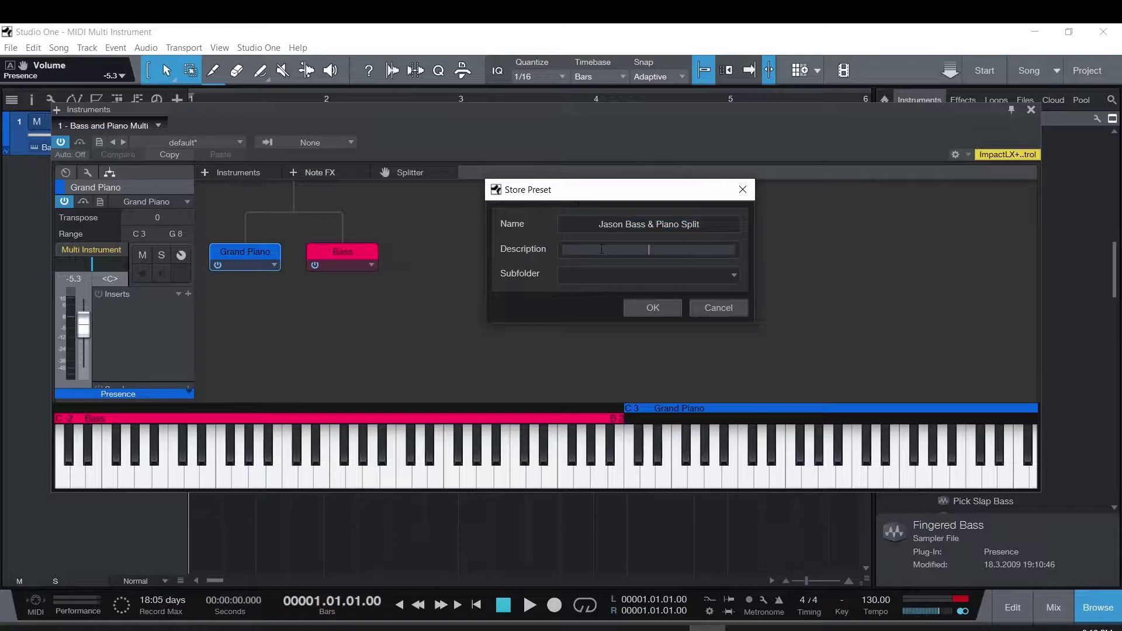
pyautogui.hotkey('ctrl', 'v')
pyautogui.click(721, 274)
pyautogui.click(730, 277)
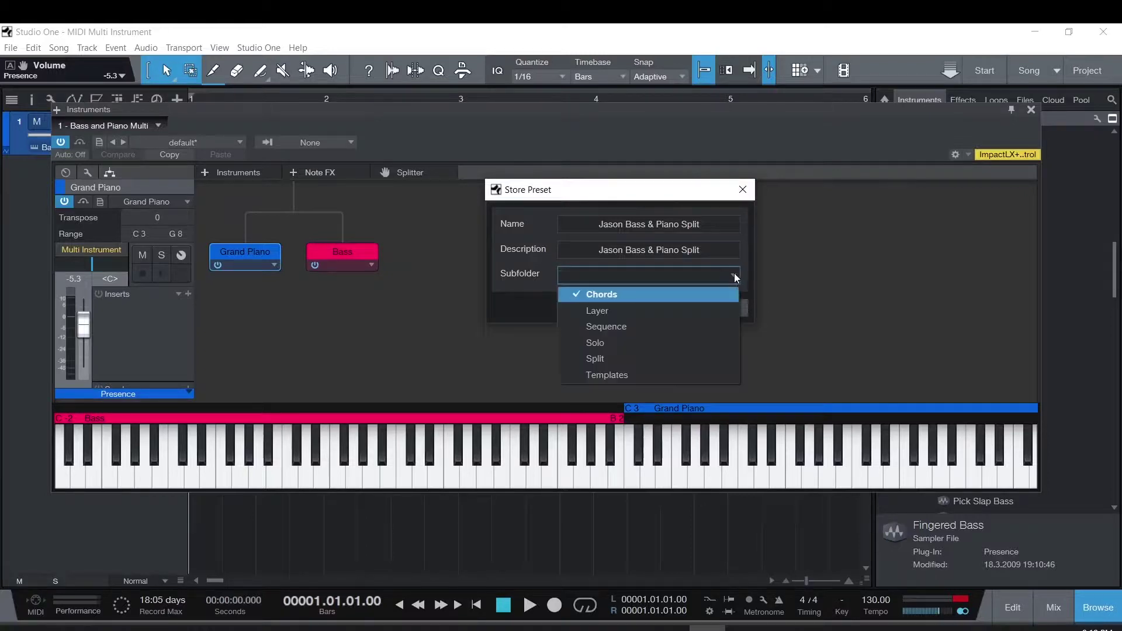
pyautogui.click(598, 360)
pyautogui.click(647, 308)
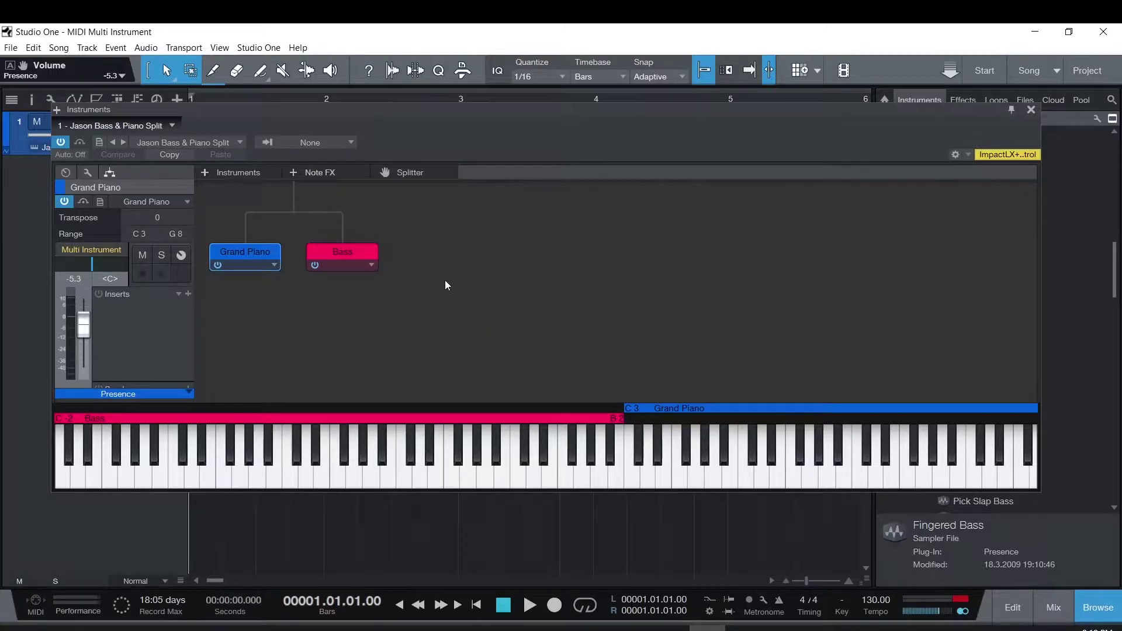
# Step: Load the Herbies Split preset from the multi-instrument preset list
pyautogui.click(120, 142)
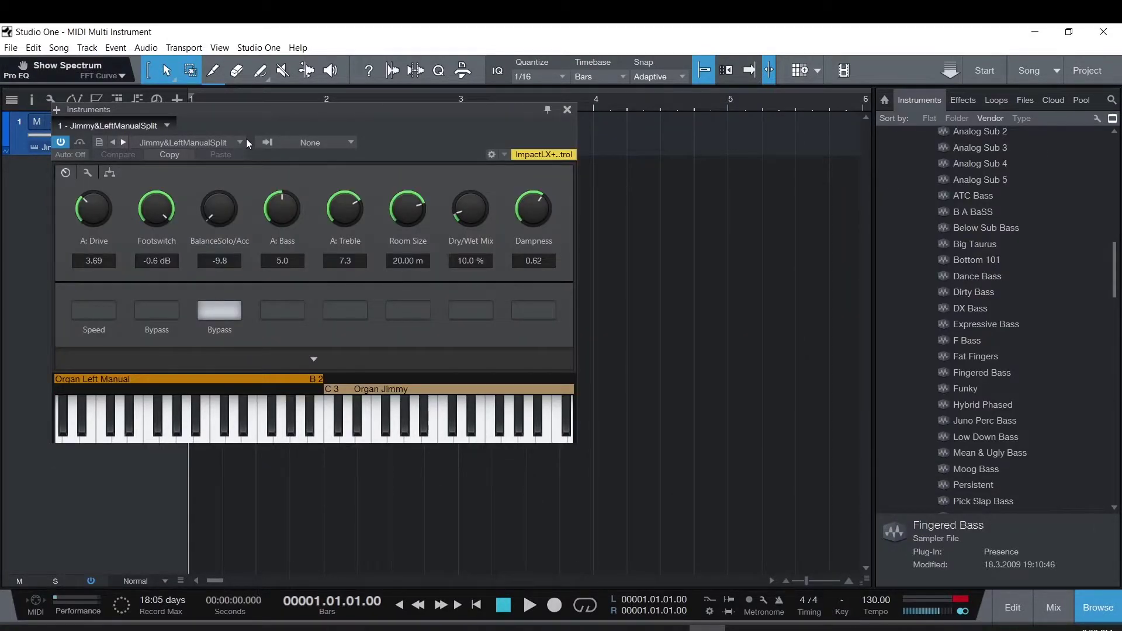
pyautogui.scroll(-1, 247, 139)
pyautogui.click(243, 139)
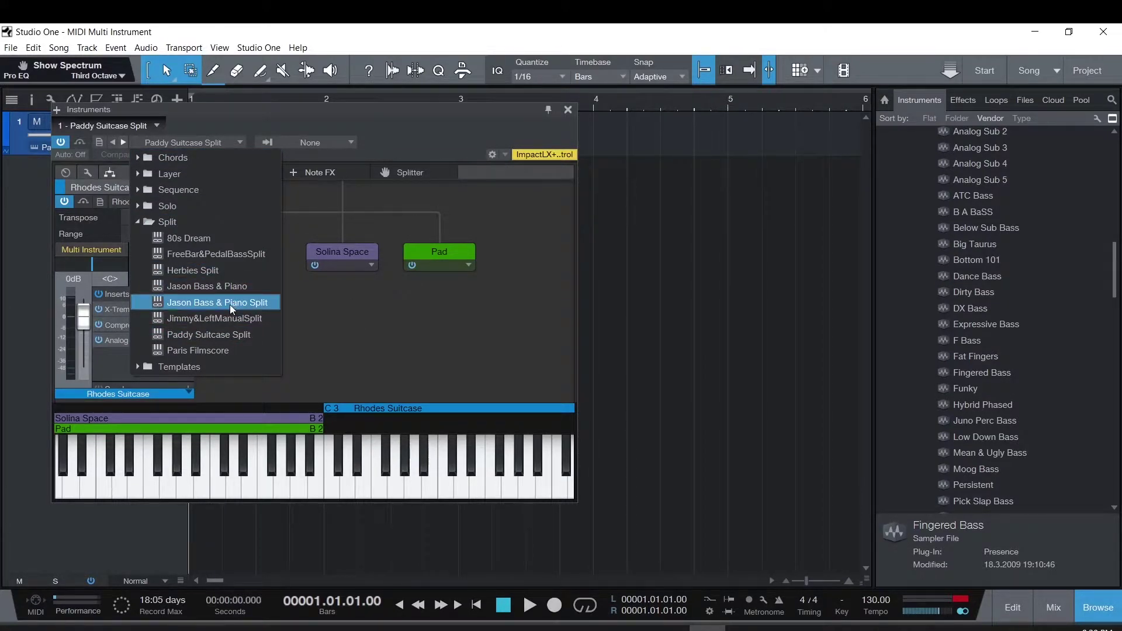
pyautogui.click(227, 269)
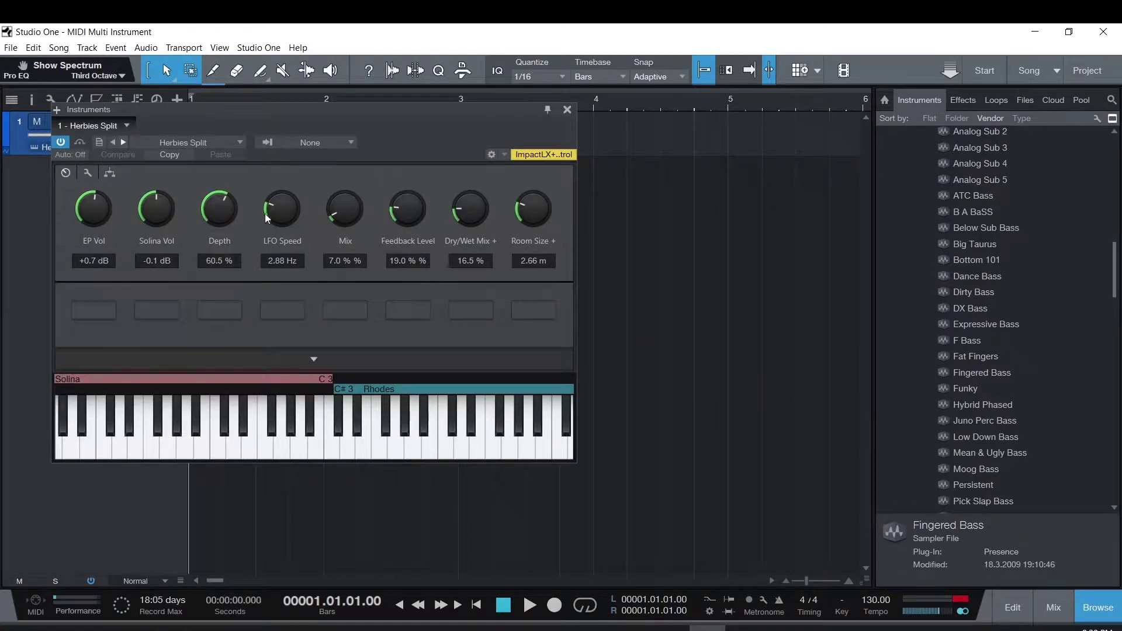
# Step: Switch among macro, mapping and routing views, ending on the Solina/Rhodes routing layout
pyautogui.click(106, 171)
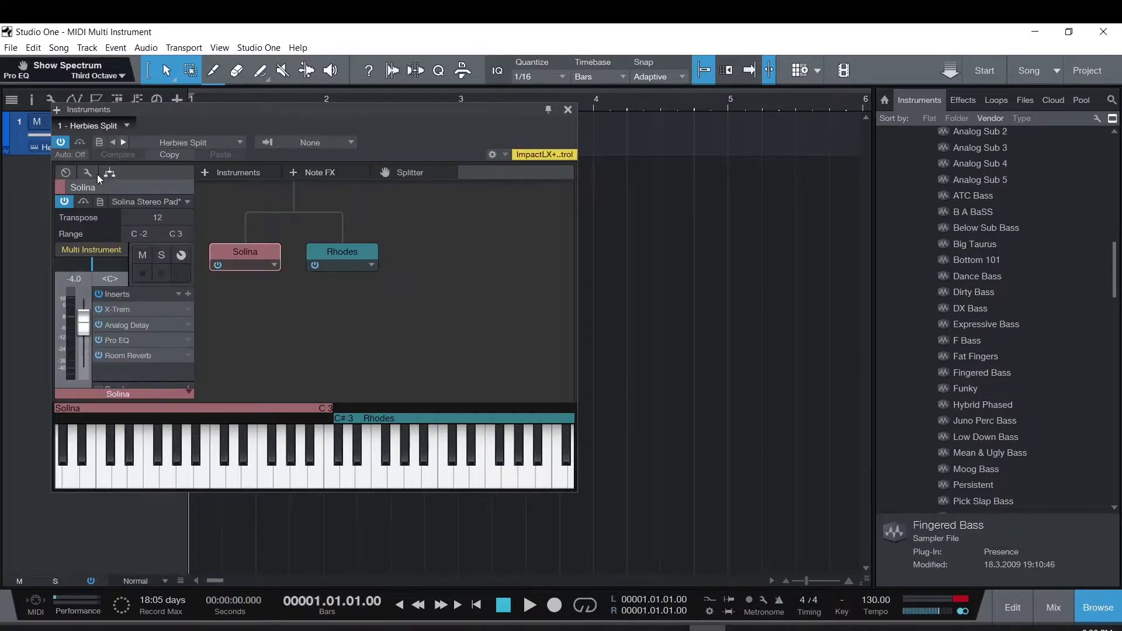
pyautogui.click(86, 177)
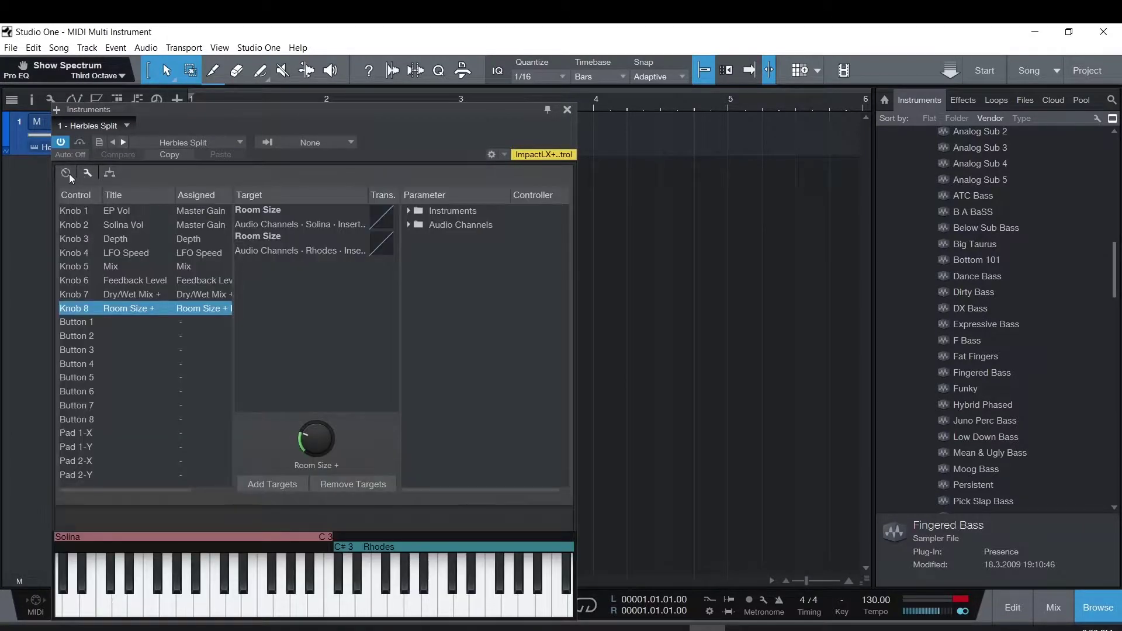
pyautogui.click(67, 173)
pyautogui.click(85, 173)
pyautogui.click(69, 174)
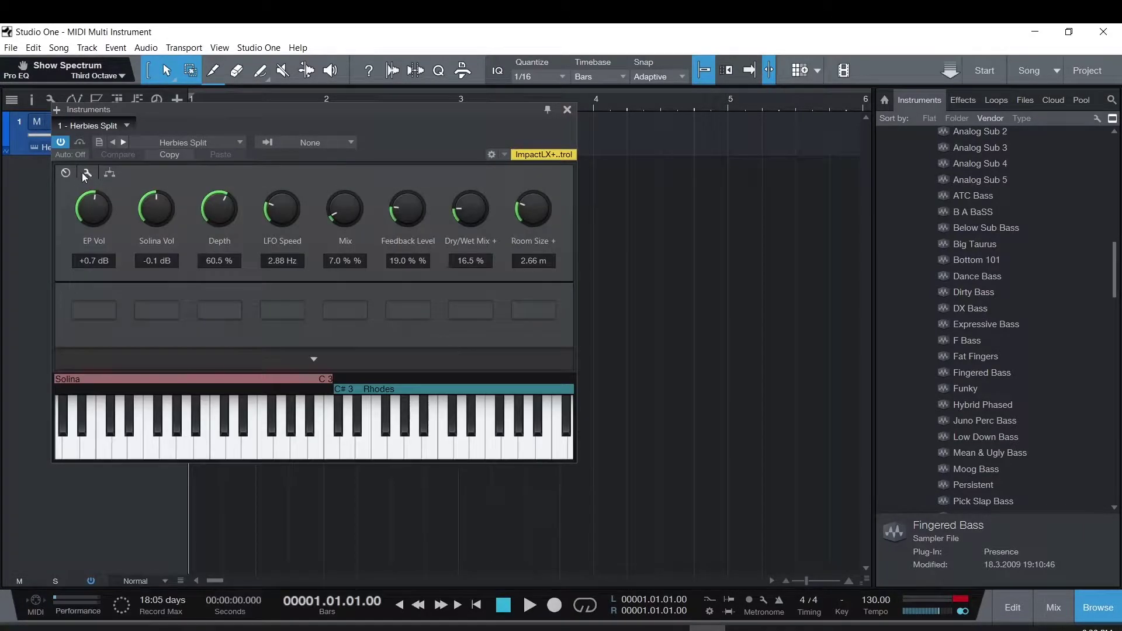
pyautogui.click(85, 173)
pyautogui.click(106, 171)
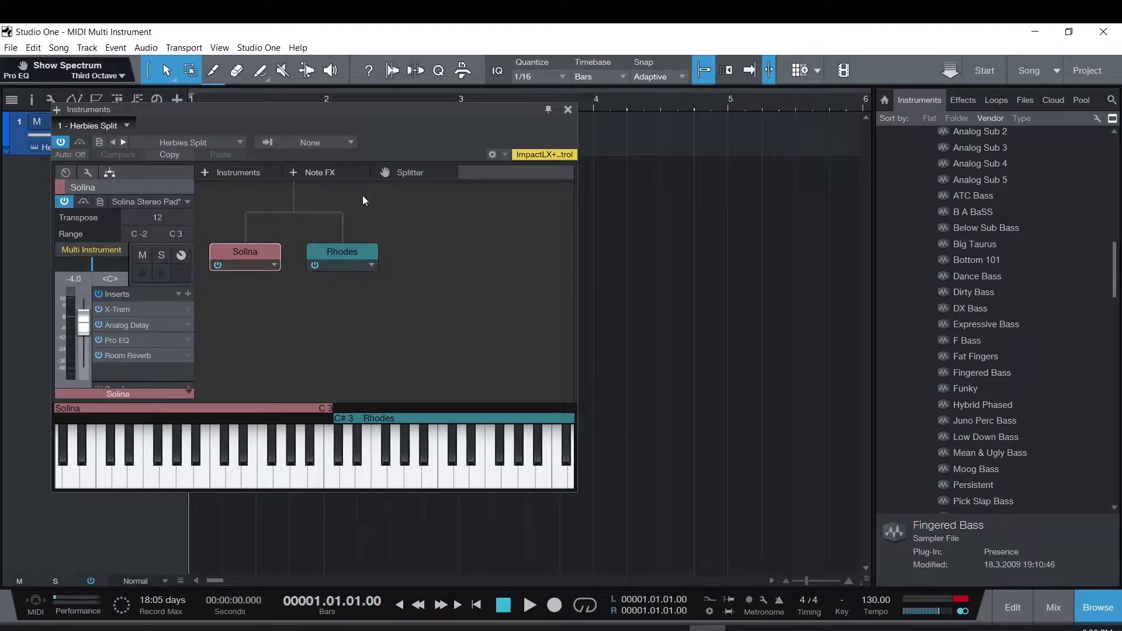
# Step: Load the user's Bass & Piano Split preset and reveal it in the browser
pyautogui.click(206, 142)
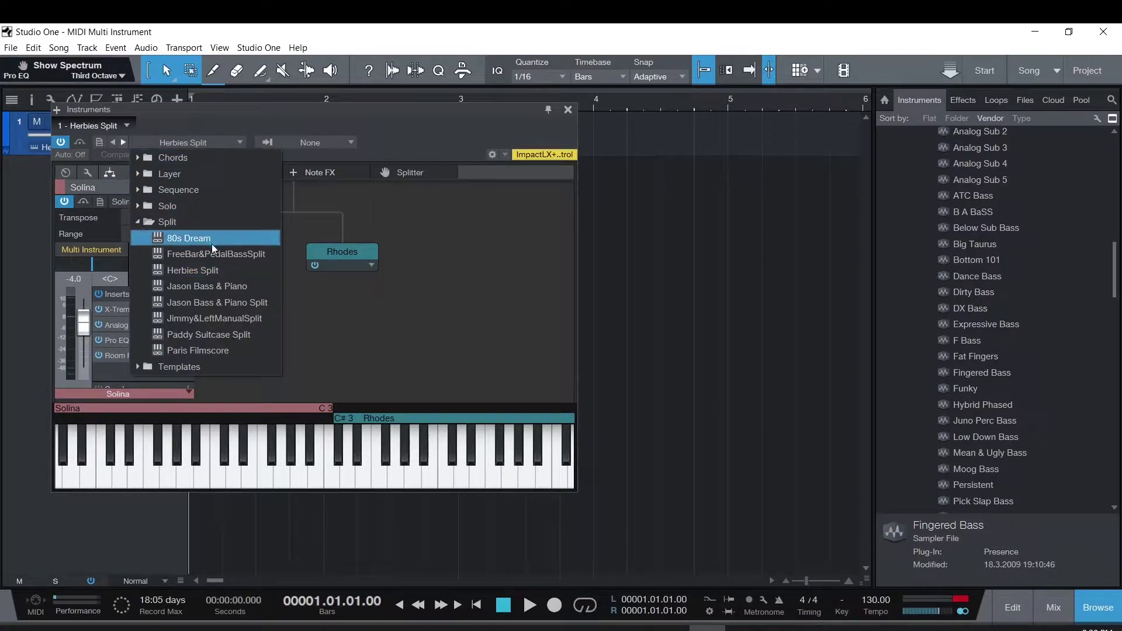
pyautogui.click(225, 298)
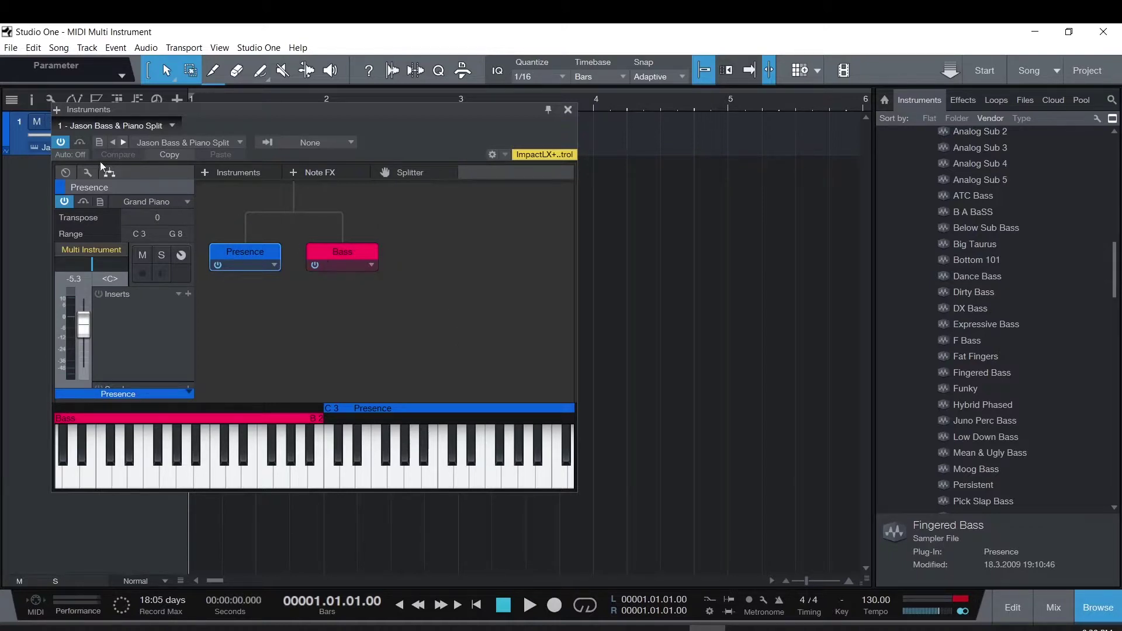
pyautogui.click(98, 141)
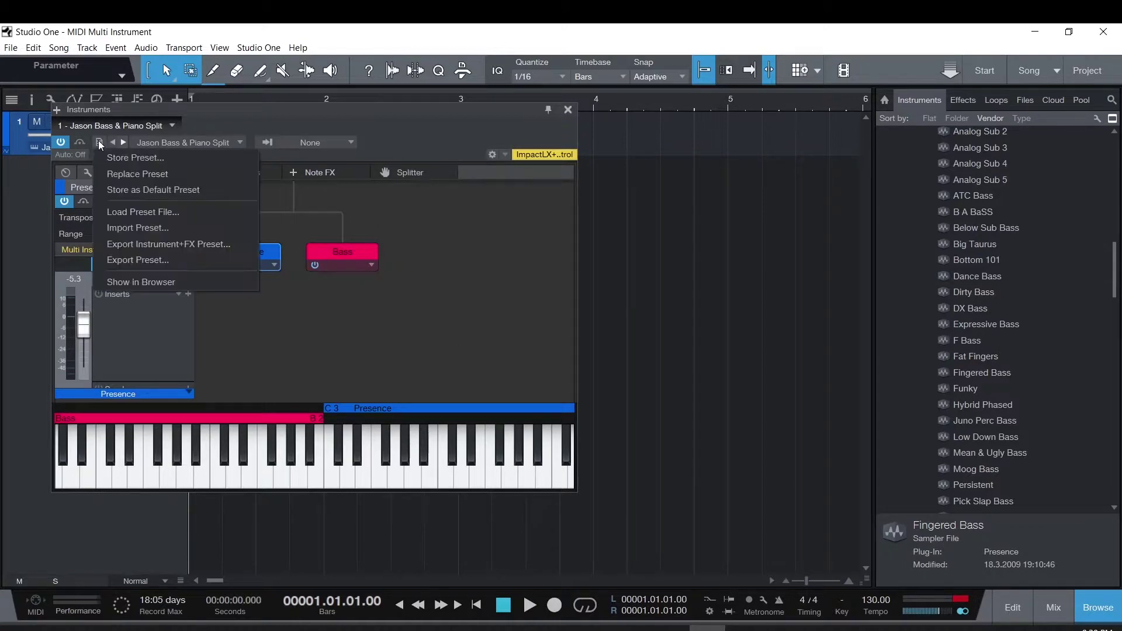
pyautogui.click(142, 282)
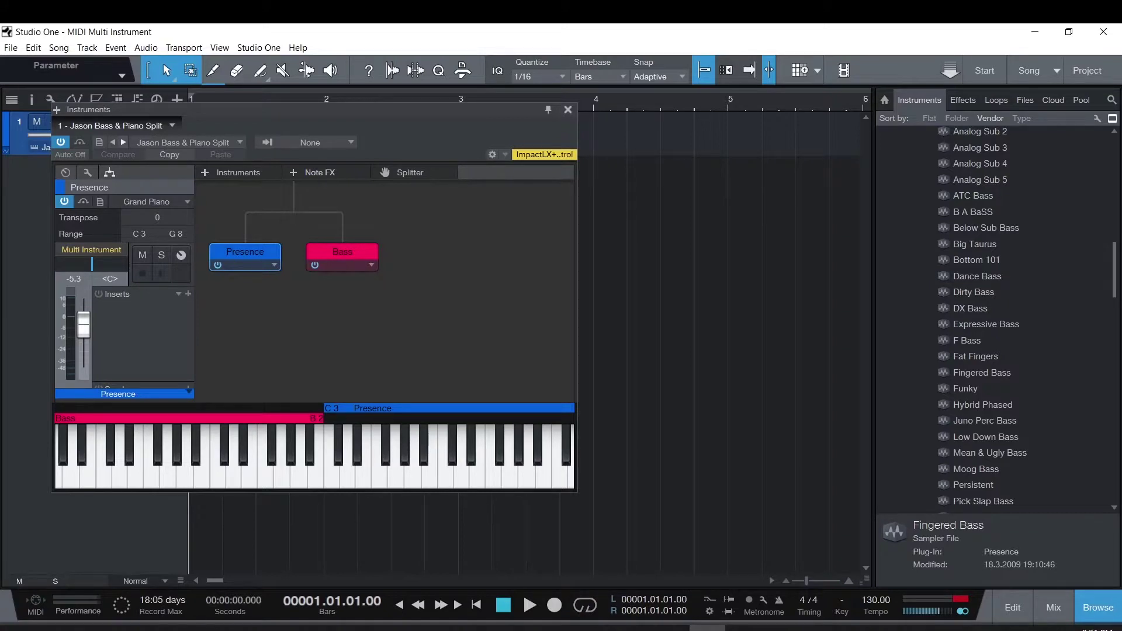
# Step: Close the Instruments window and widen the track header column to show full names
pyautogui.click(568, 109)
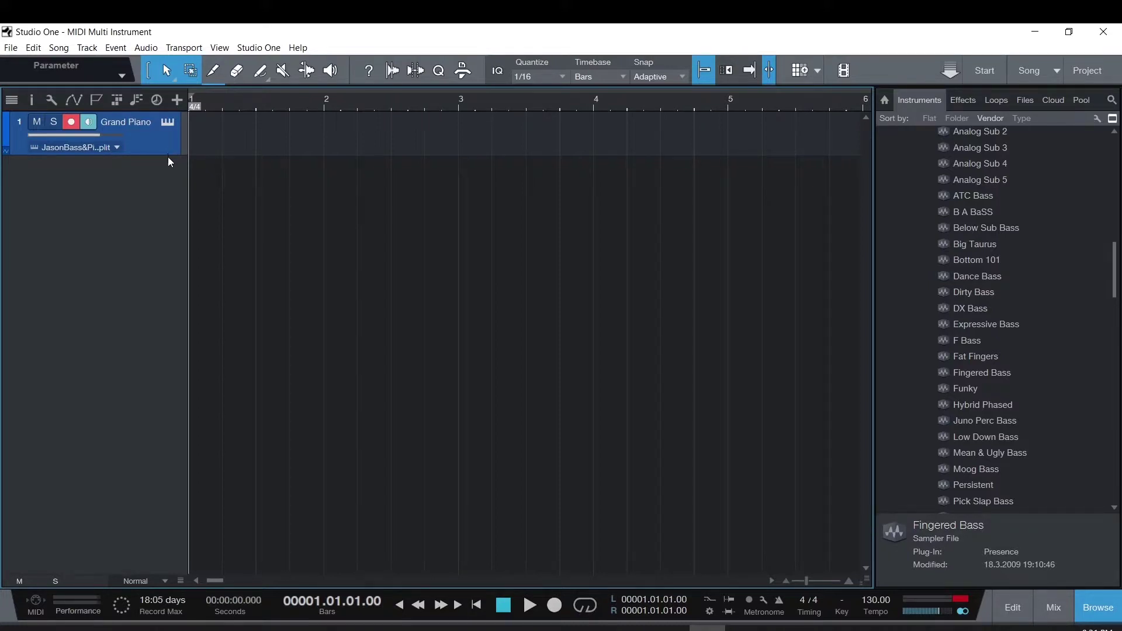
pyautogui.click(112, 148)
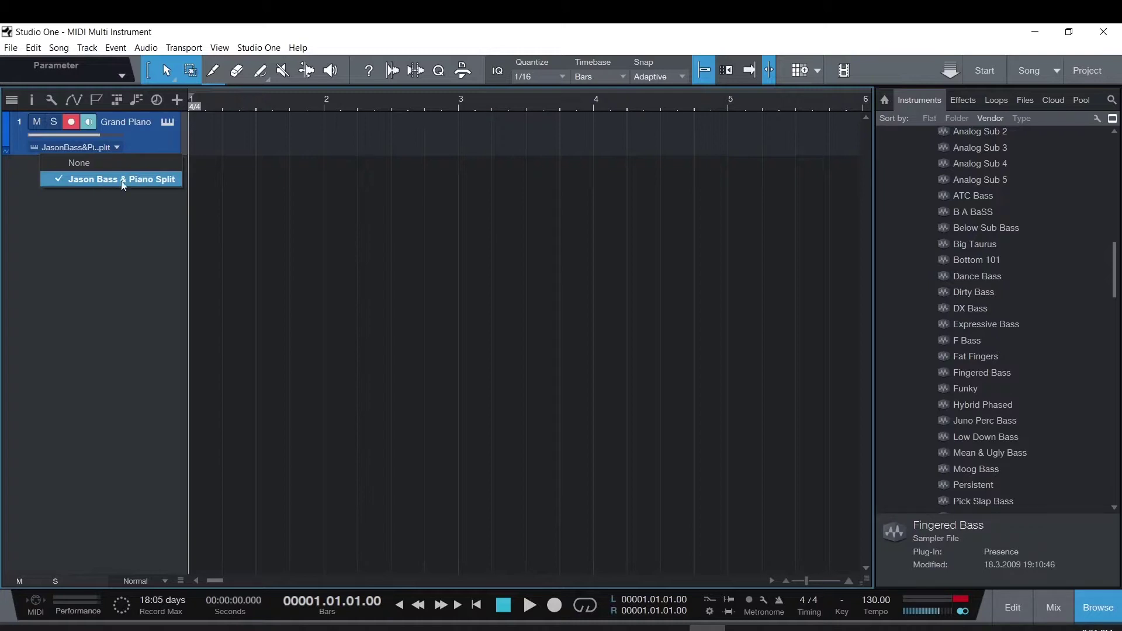
pyautogui.click(119, 239)
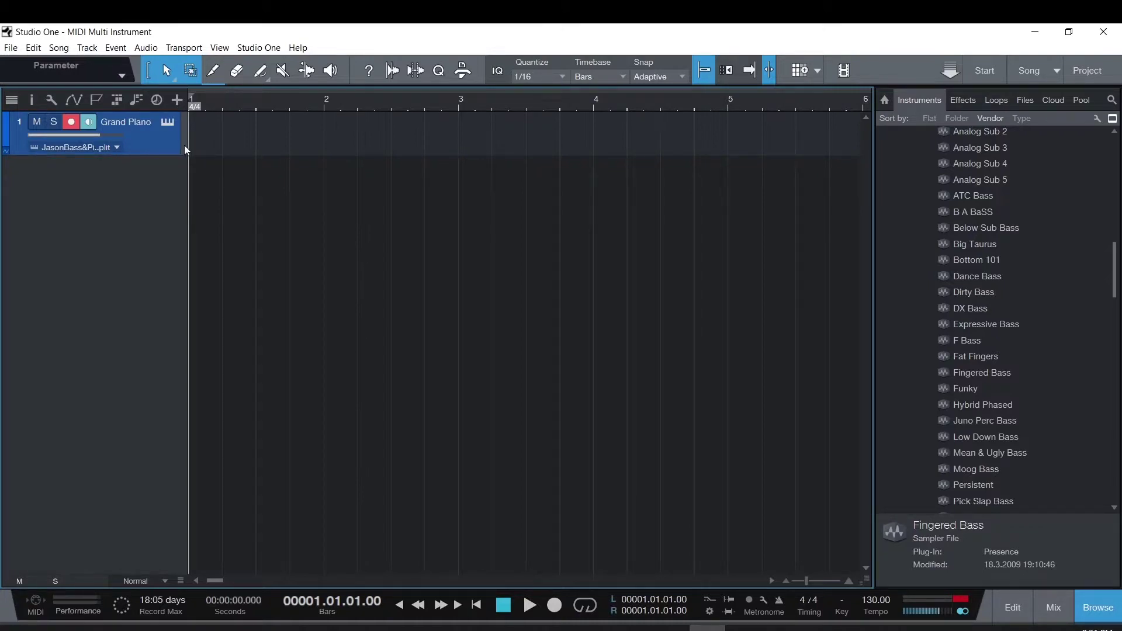
pyautogui.moveTo(185, 149); pyautogui.dragTo(378, 152)
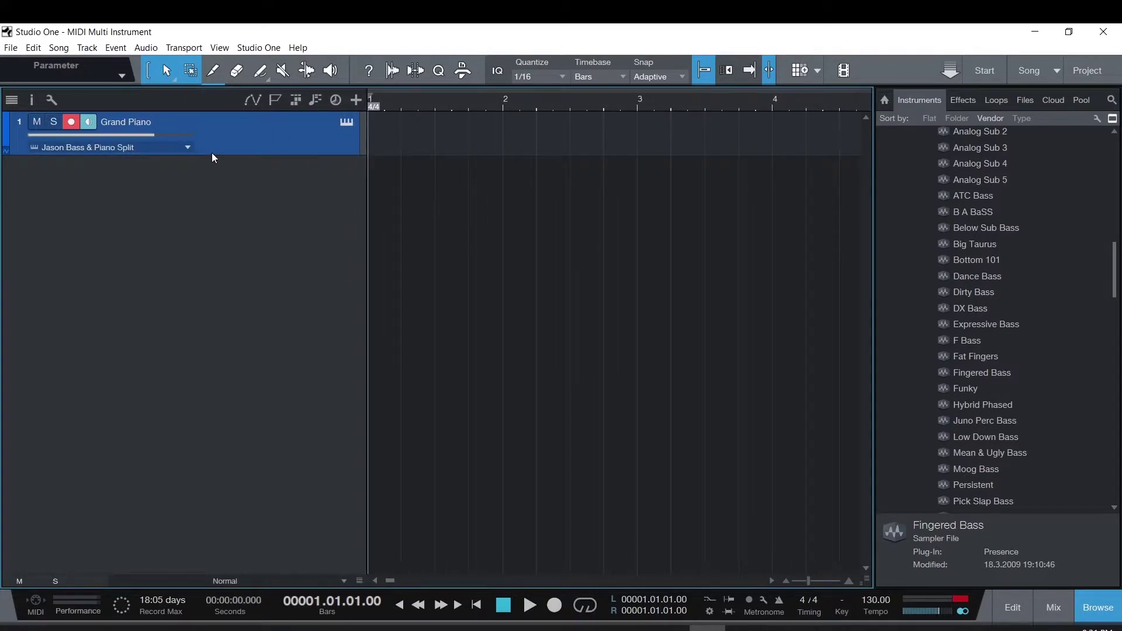
# Step: Rename the Grand Piano track to 'Bass & Piano BUS', fixing a typo along the way
pyautogui.doubleClick(139, 121)
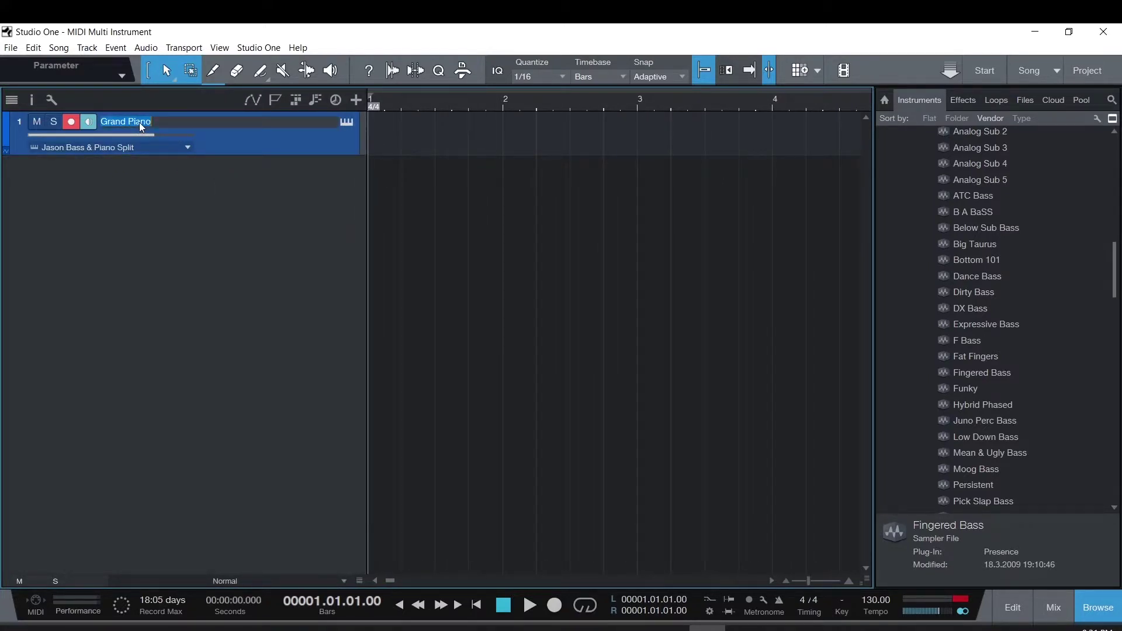
pyautogui.write('Bass ')
pyautogui.write('& Piano')
pyautogui.write('BUA')
pyautogui.press('BackSpace')
pyautogui.press('BackSpace')
pyautogui.press('BackSpace')
pyautogui.write('BUS')
pyautogui.press('Return')
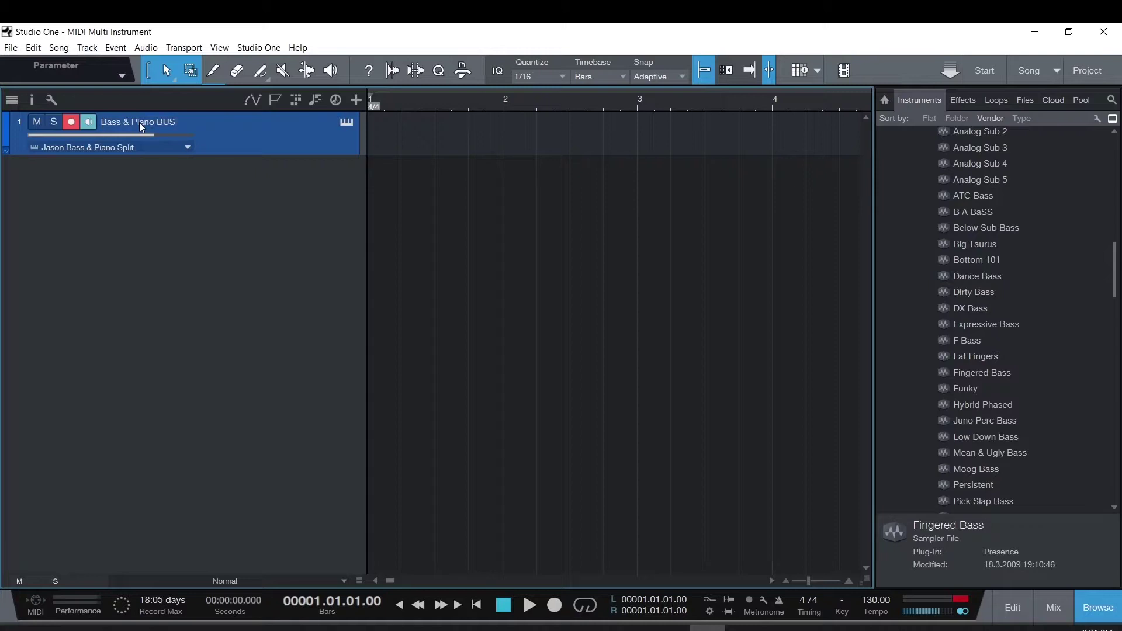
# Step: Open the mixer, clear the clip indicators and unhide the Presence and Bass channels
pyautogui.click(1052, 608)
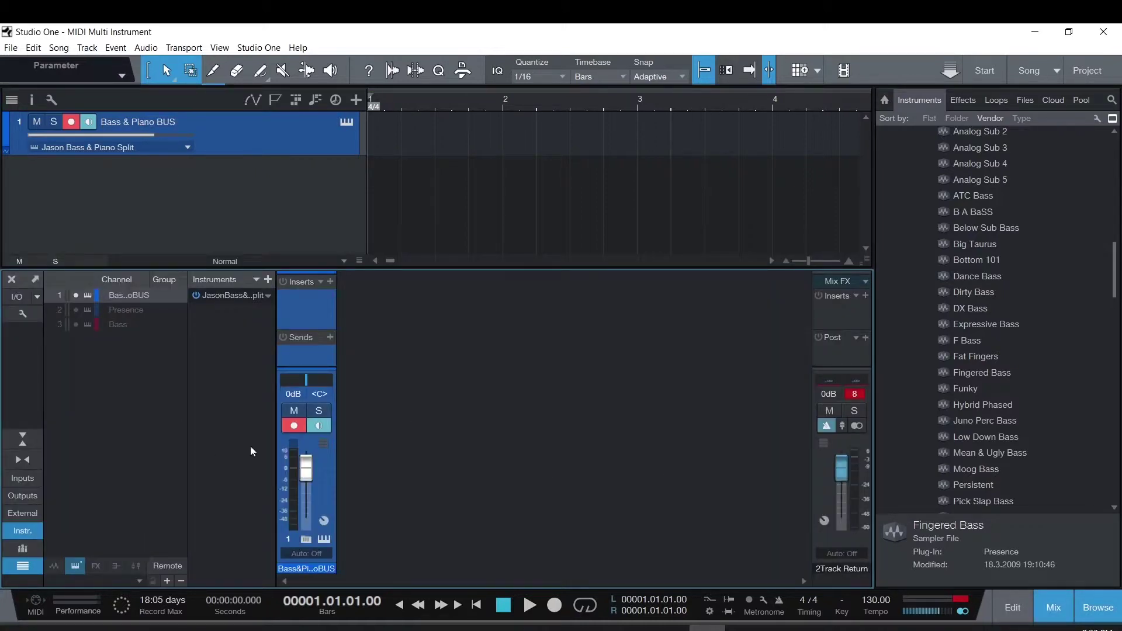
pyautogui.click(41, 530)
pyautogui.click(28, 565)
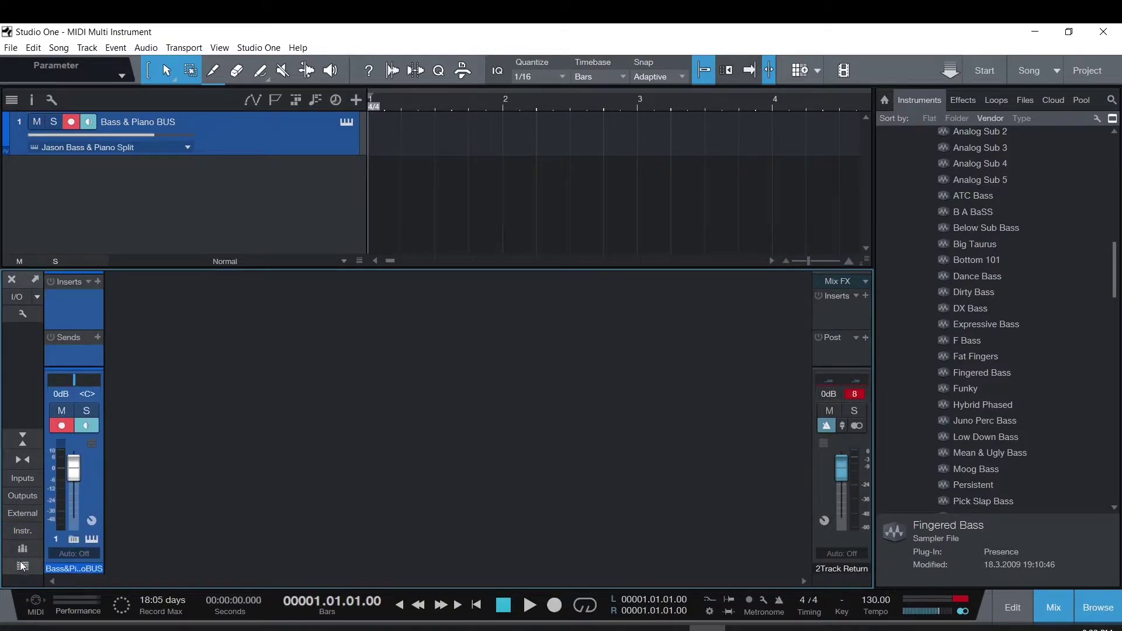
pyautogui.click(23, 566)
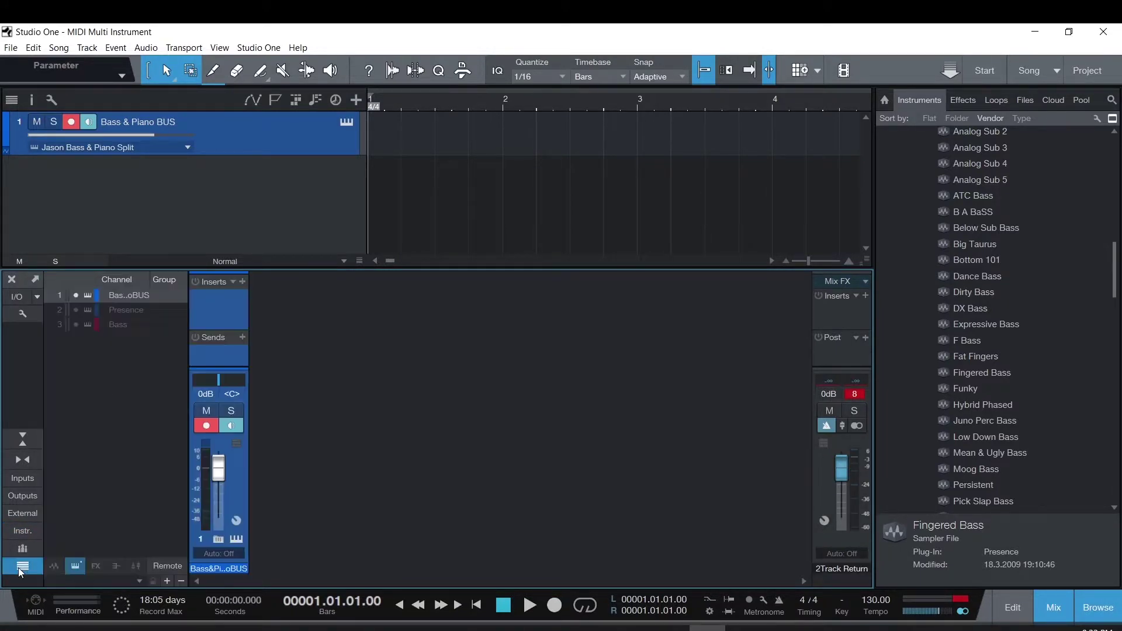
pyautogui.click(850, 394)
pyautogui.click(27, 531)
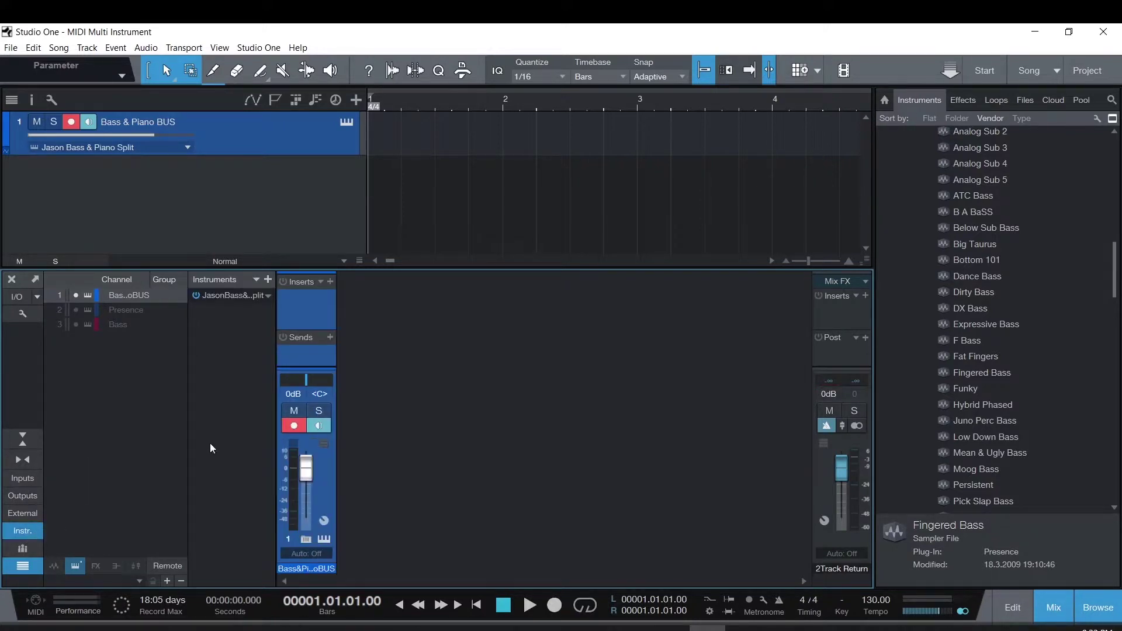
pyautogui.click(29, 531)
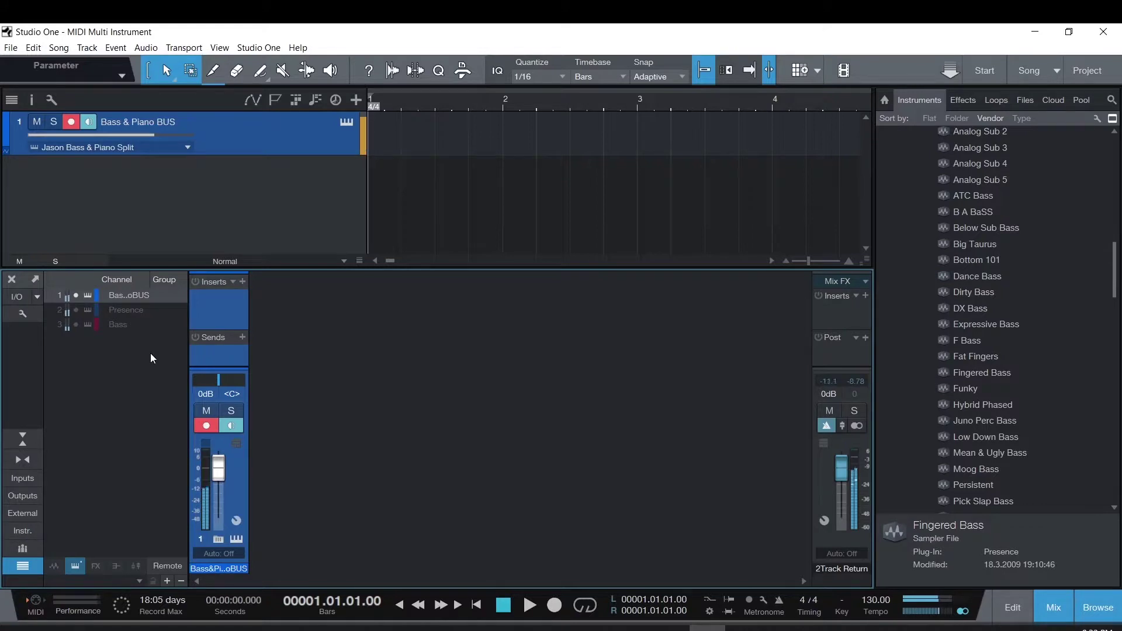
pyautogui.click(76, 309)
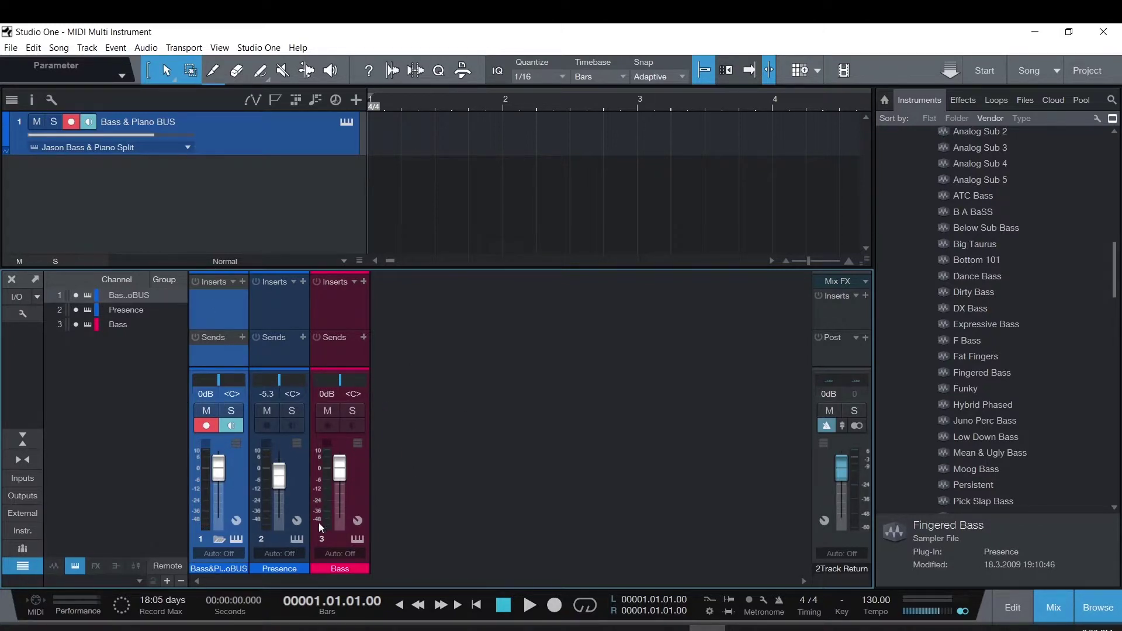
# Step: Rename the Presence channel to 'Piano'
pyautogui.click(280, 311)
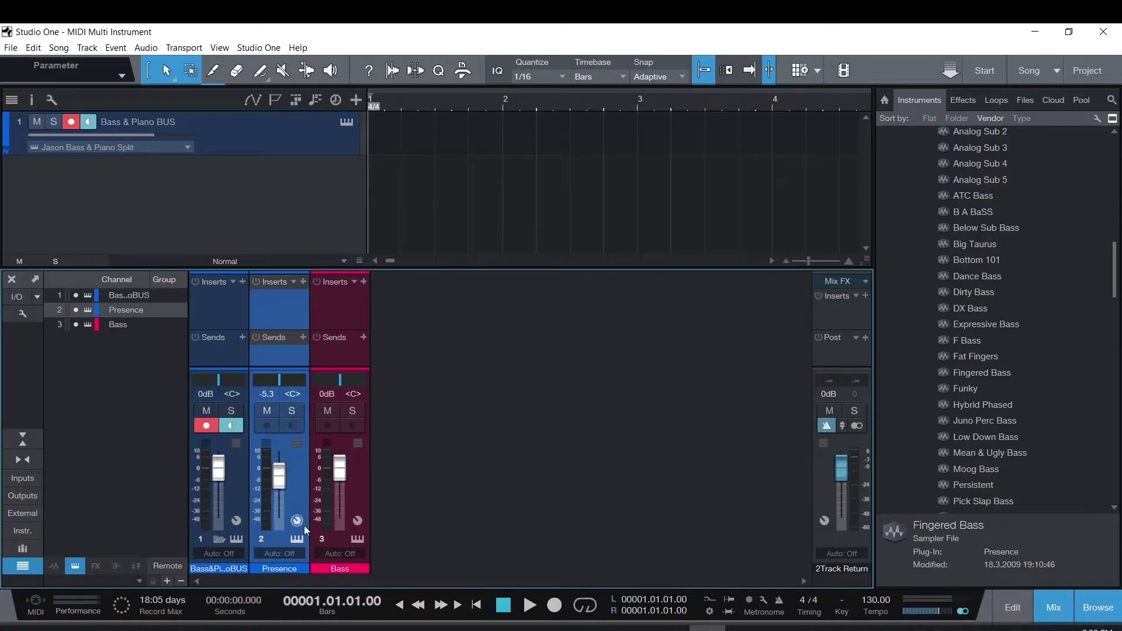
pyautogui.doubleClick(286, 569)
pyautogui.write('Piano')
pyautogui.press('Return')
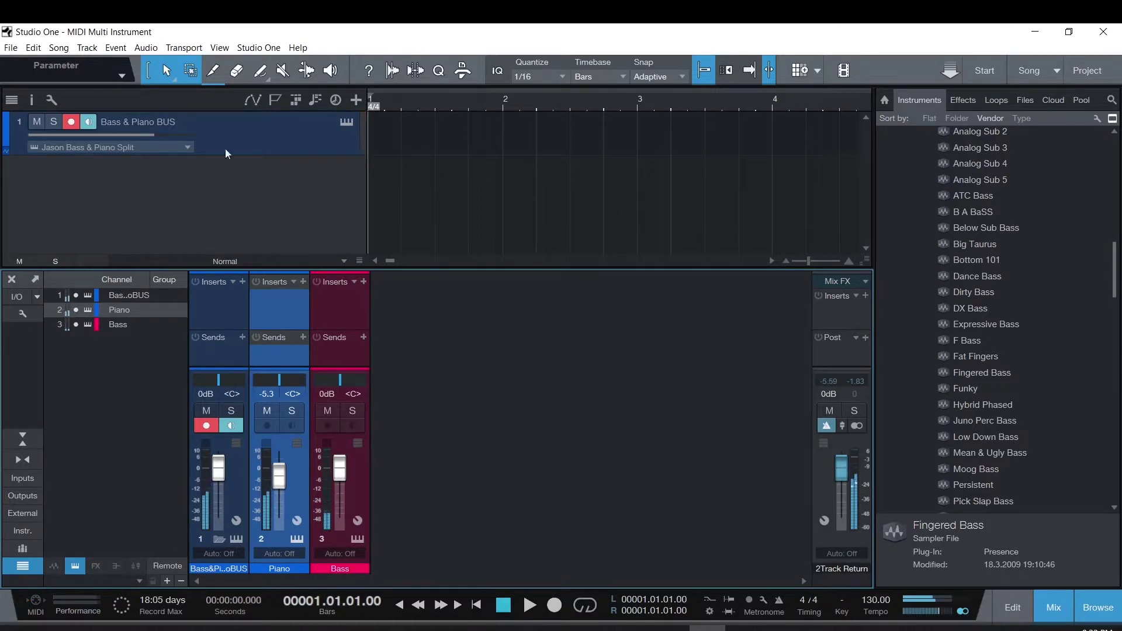
# Step: Enlarge the mixer and its sends and routing areas, then review the Piano channel's instrument and output
pyautogui.moveTo(421, 266); pyautogui.dragTo(420, 150)
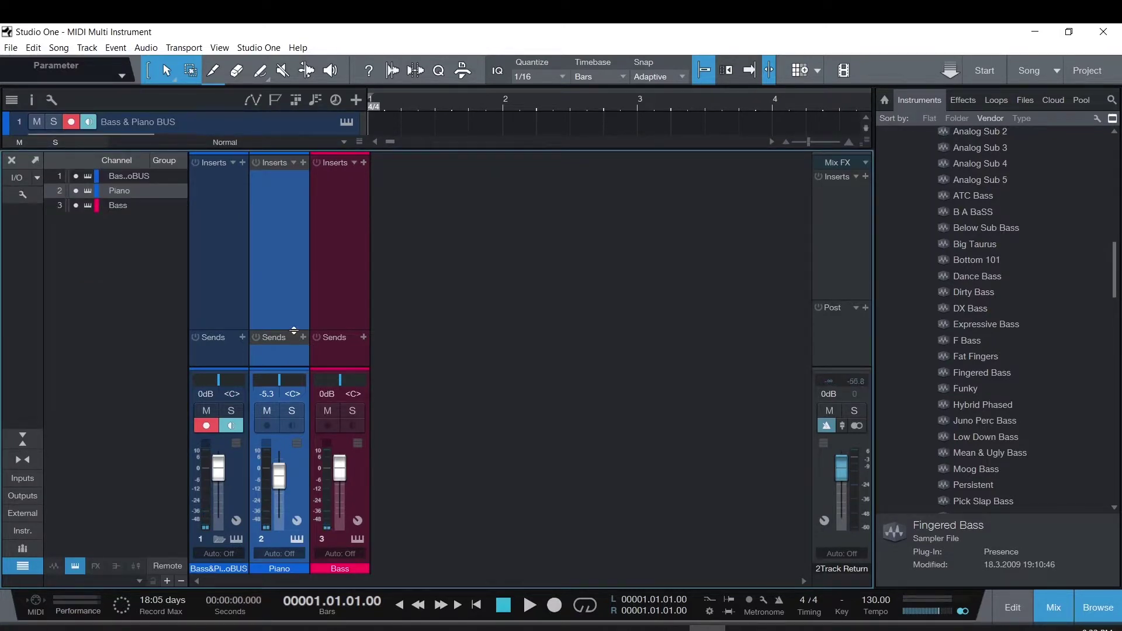
pyautogui.moveTo(293, 330); pyautogui.dragTo(299, 235)
pyautogui.moveTo(295, 368); pyautogui.dragTo(310, 292)
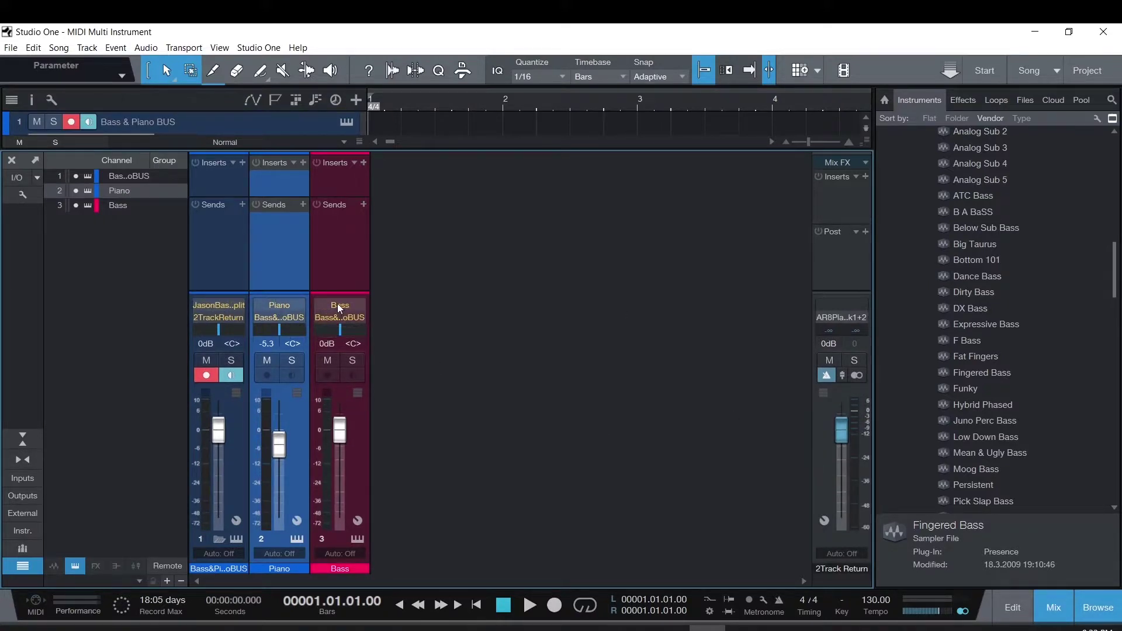
pyautogui.click(297, 306)
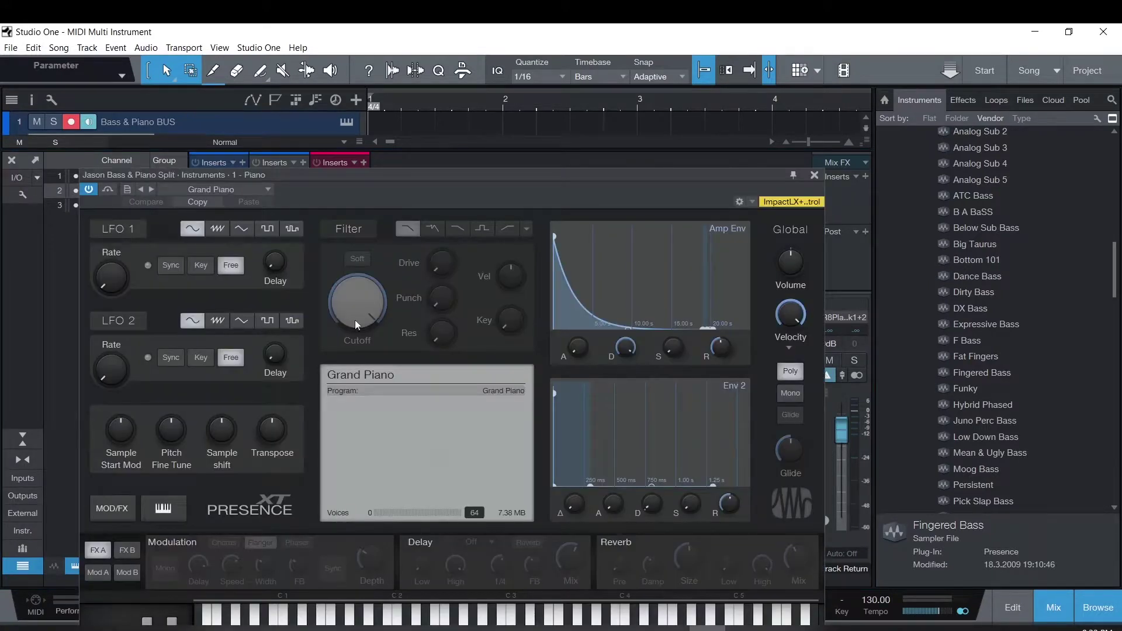
pyautogui.click(813, 175)
pyautogui.click(288, 317)
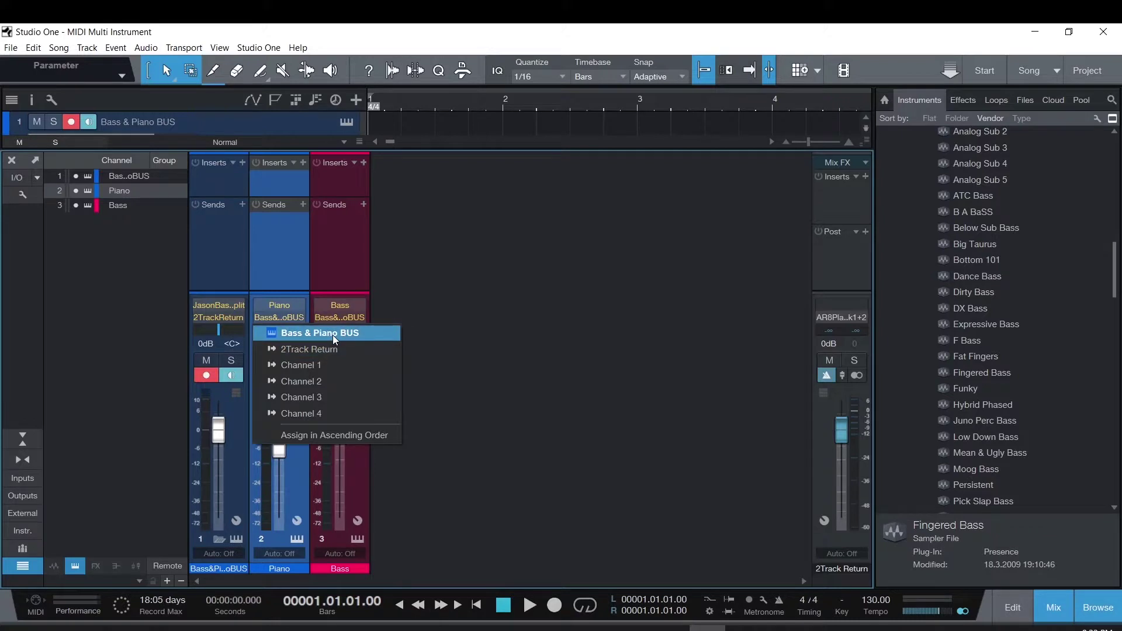
pyautogui.click(225, 260)
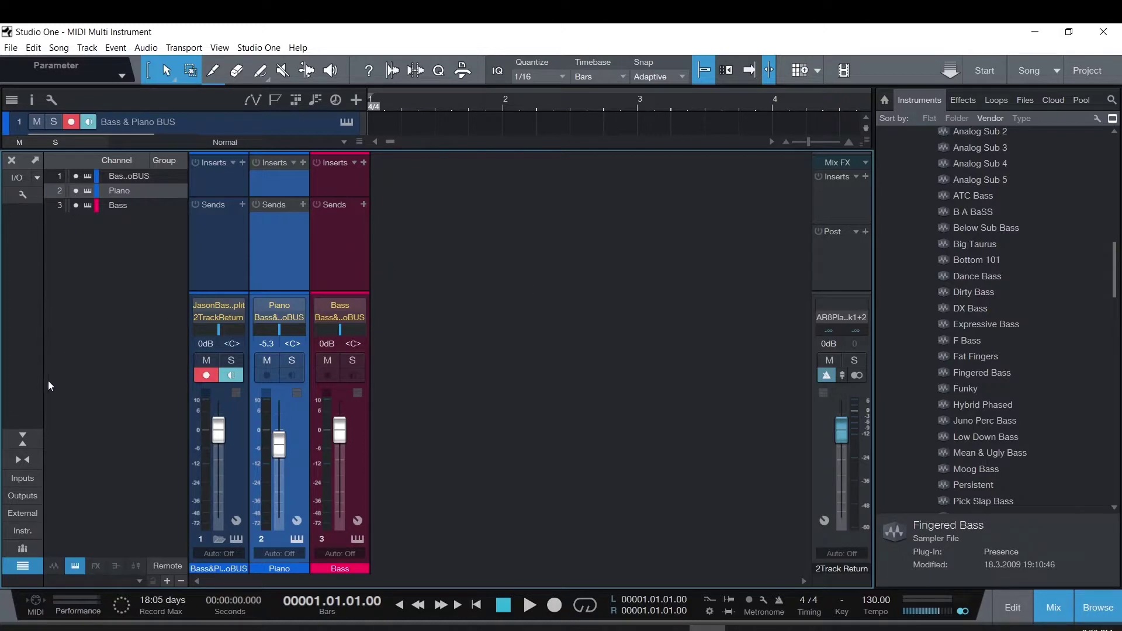
# Step: Lower Bass to -2.4 dB, disable BUS record/monitor, and reset BUS volume to 0 dB
pyautogui.moveTo(336, 438); pyautogui.dragTo(280, 462)
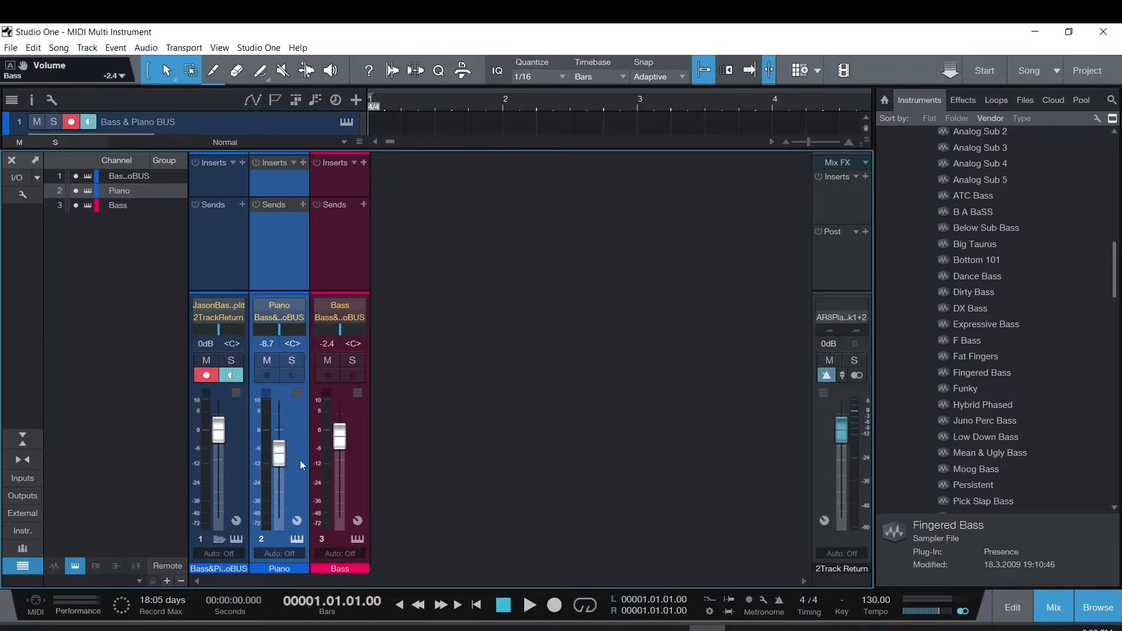
pyautogui.click(206, 376)
pyautogui.moveTo(218, 431)
pyautogui.mouseDown()
pyautogui.moveTo(216, 465)
pyautogui.moveTo(226, 415)
pyautogui.mouseUp()
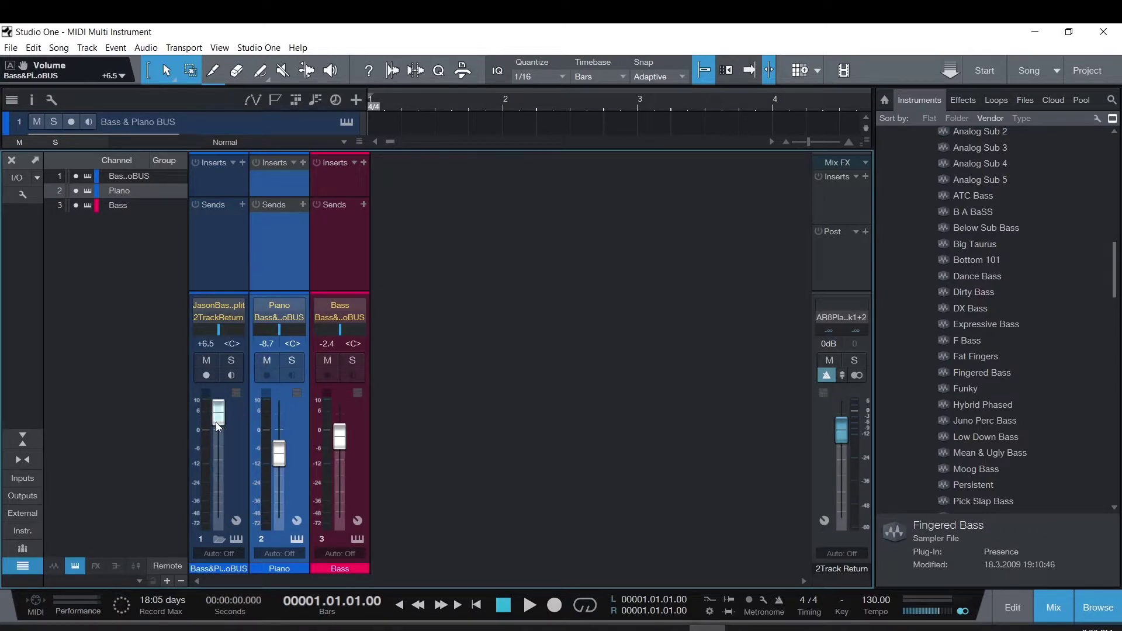
pyautogui.moveTo(216, 422); pyautogui.dragTo(220, 439)
pyautogui.click(319, 250)
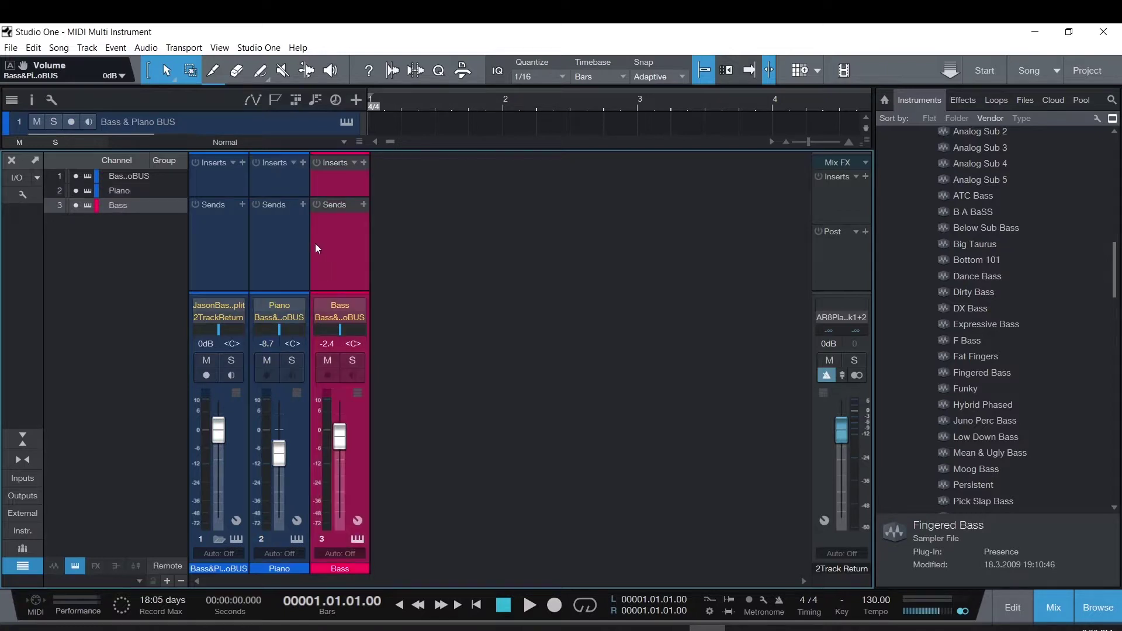
pyautogui.click(277, 257)
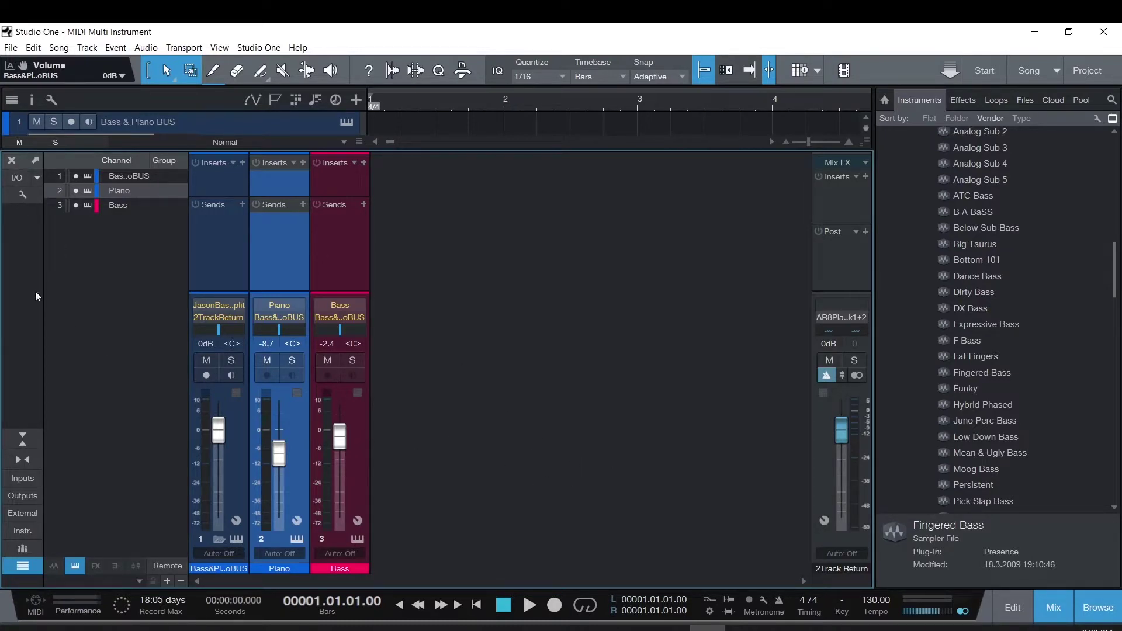
# Step: Enable Input controls, VCA connections, Group assignment and Channel notes in Console Options
pyautogui.click(22, 195)
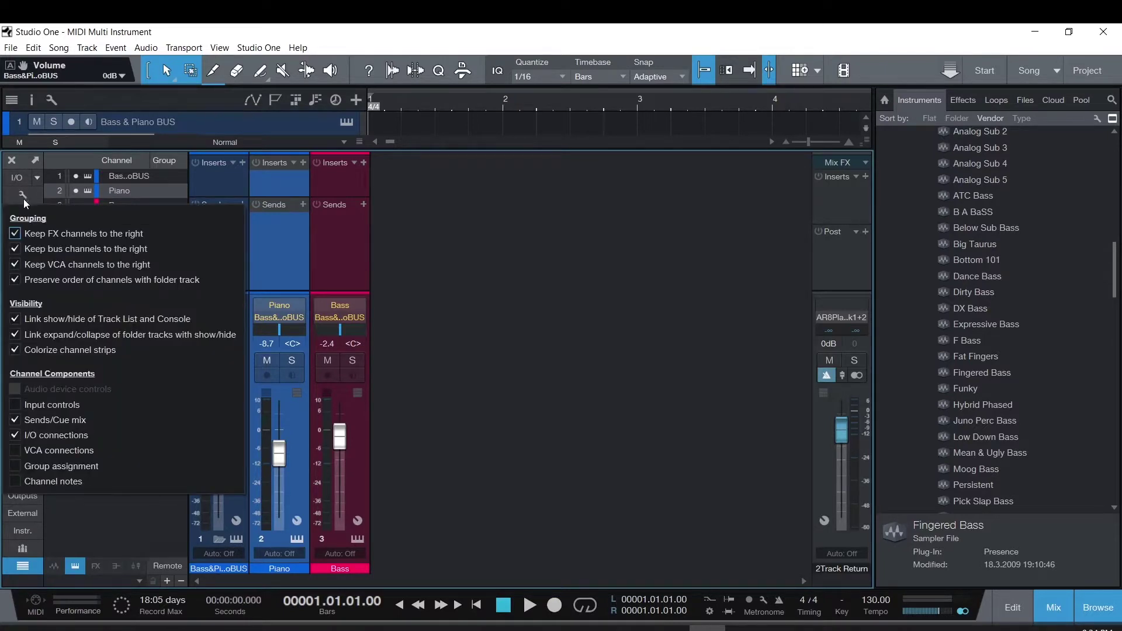
pyautogui.click(35, 408)
pyautogui.click(37, 450)
pyautogui.click(37, 466)
pyautogui.click(31, 482)
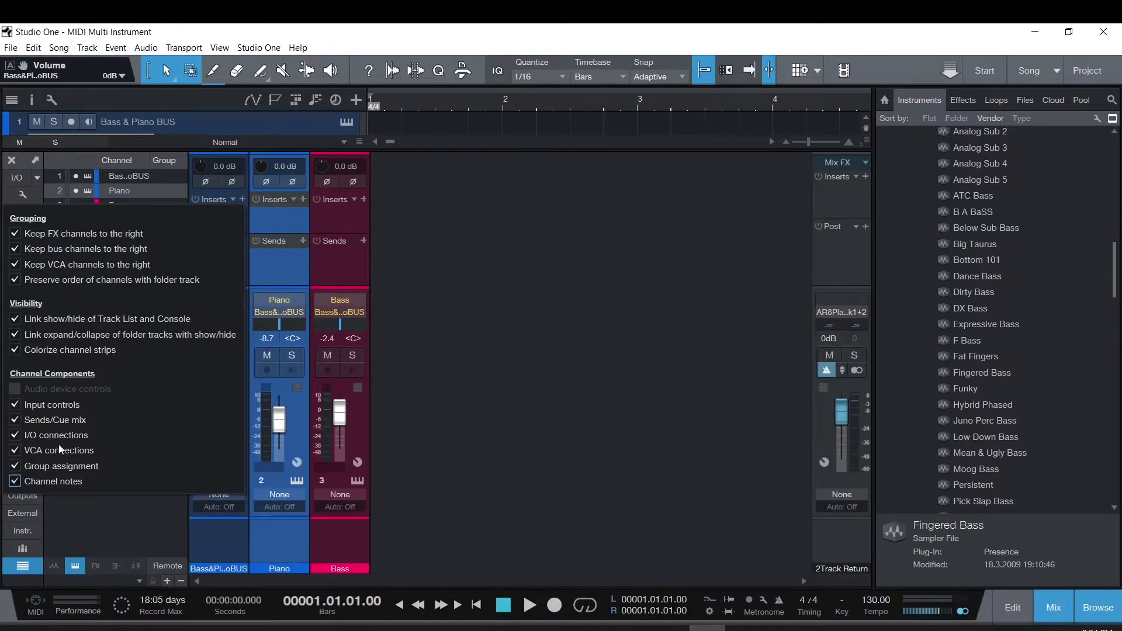
pyautogui.click(457, 515)
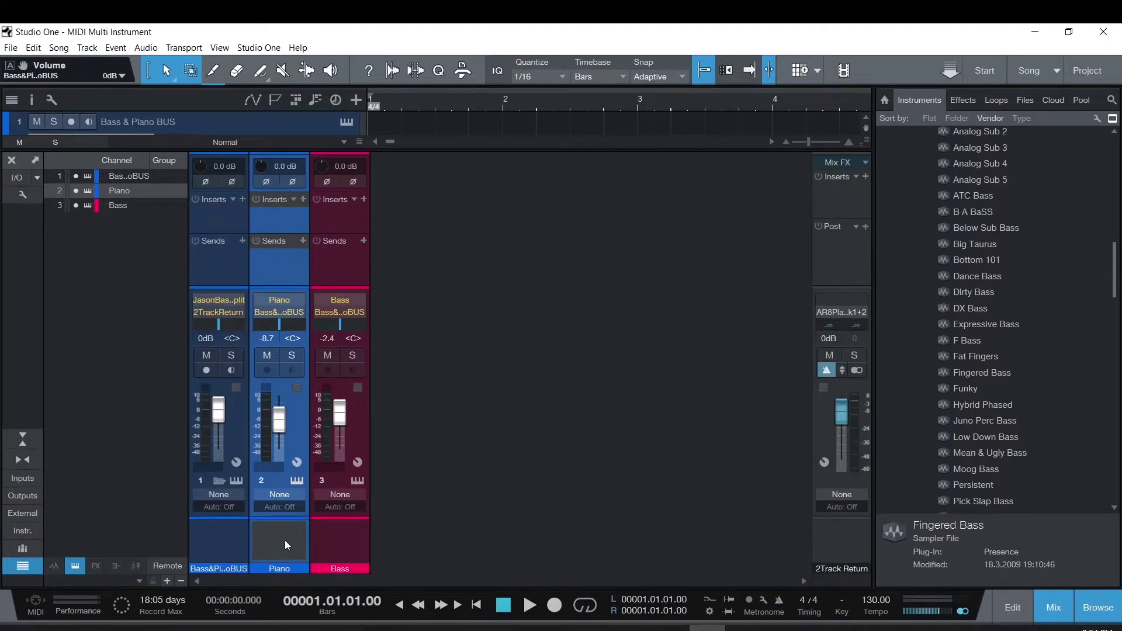
# Step: Add channel notes 'Piano range is C3' and 'Bass range goes to B2'
pyautogui.write('Piano range is C3+')
pyautogui.click(346, 537)
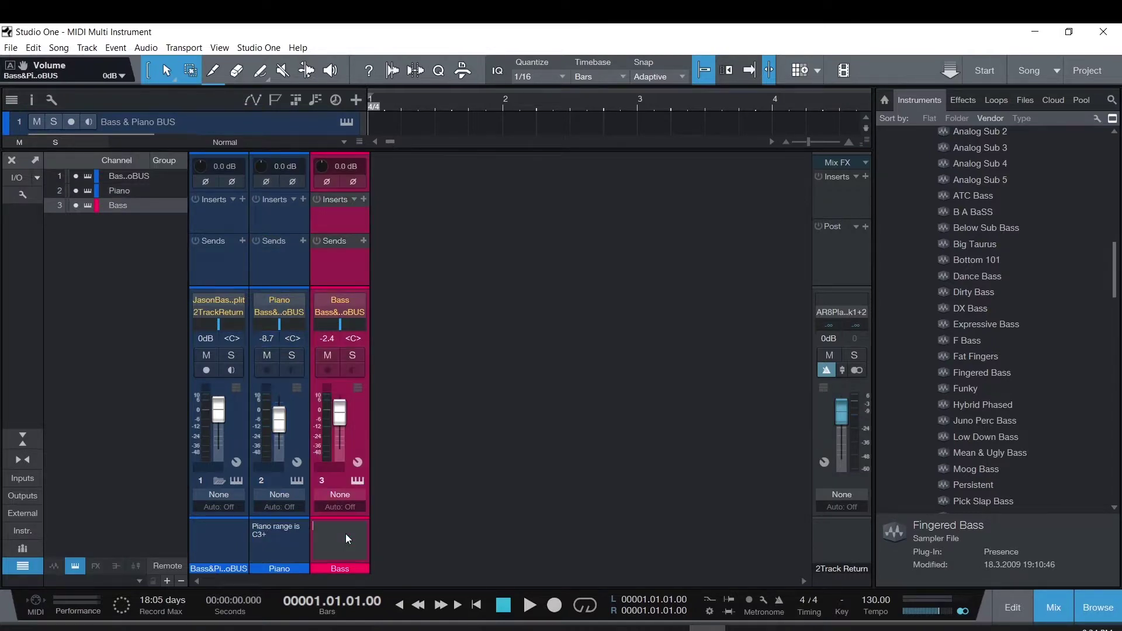
pyautogui.write('Bass range goes to B2')
pyautogui.click(400, 539)
pyautogui.click(228, 300)
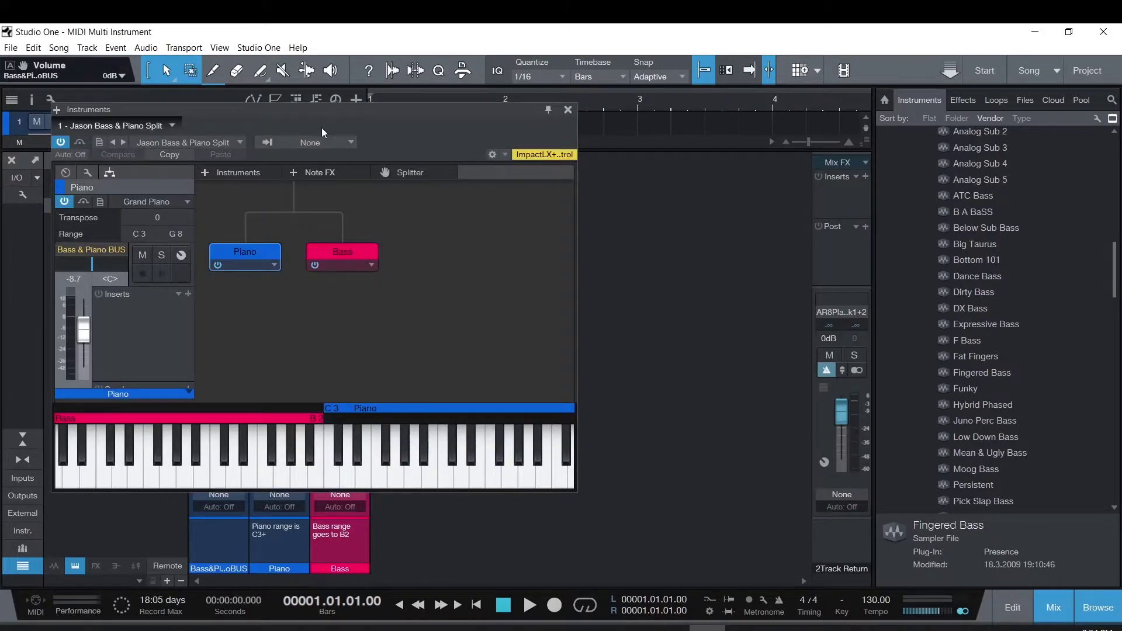
pyautogui.moveTo(322, 128); pyautogui.dragTo(500, 135)
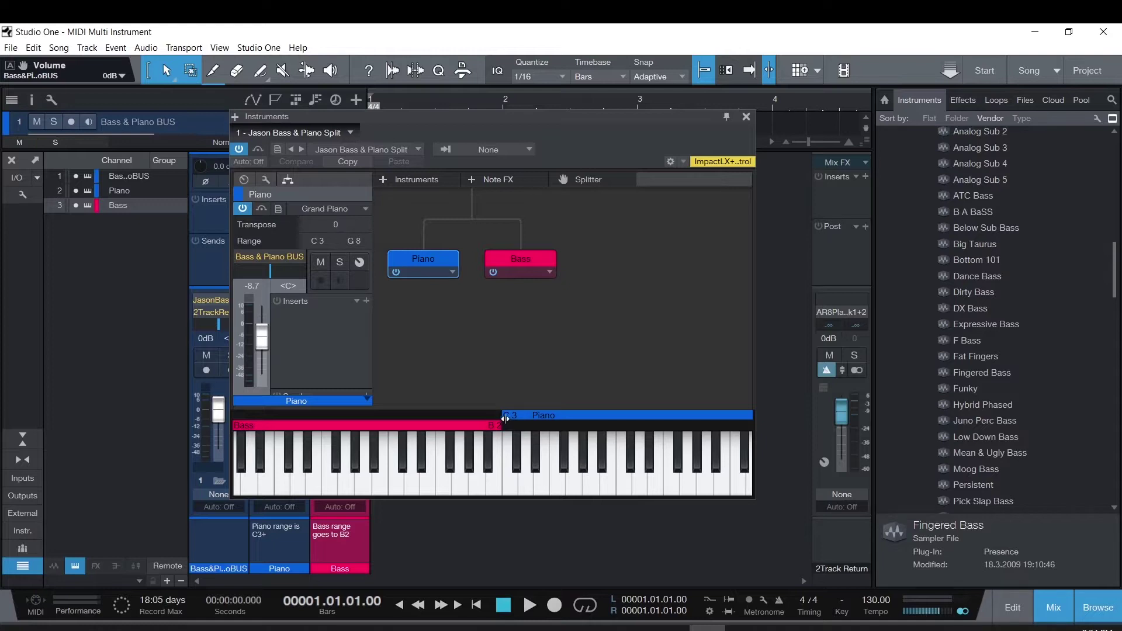
pyautogui.click(530, 273)
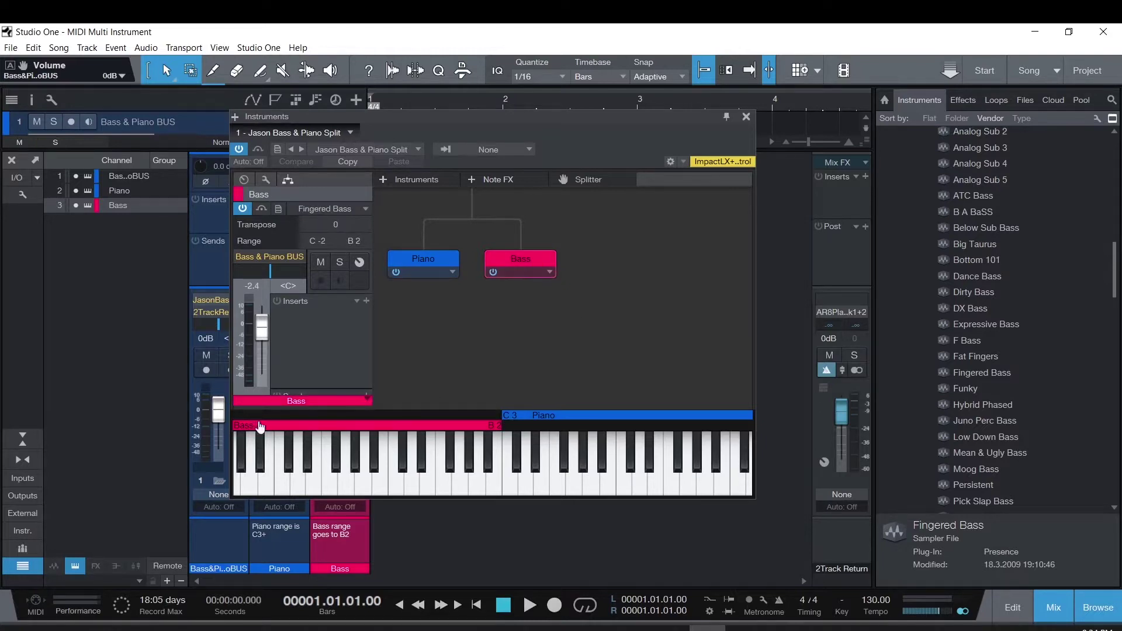
pyautogui.click(406, 444)
pyautogui.click(500, 437)
pyautogui.moveTo(416, 116); pyautogui.dragTo(554, 127)
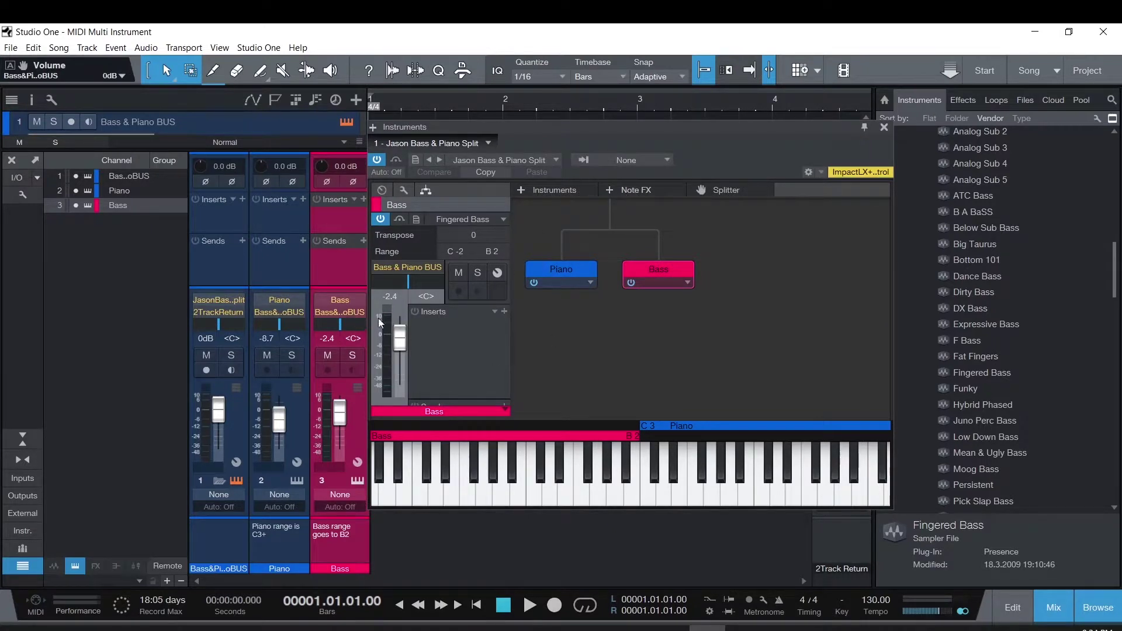
pyautogui.click(664, 271)
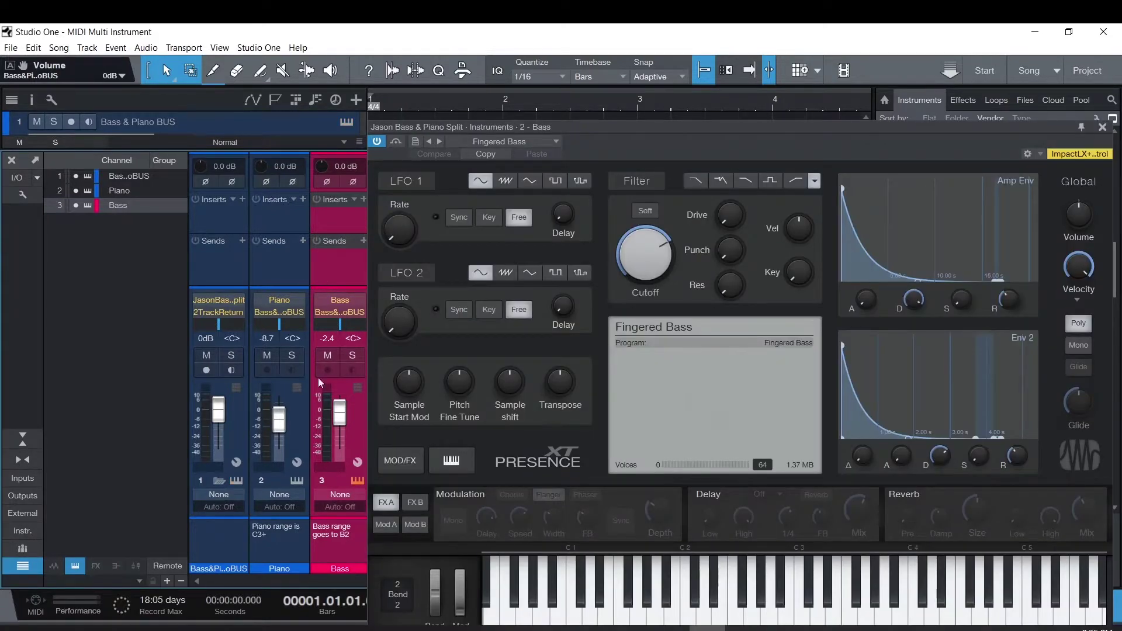
pyautogui.click(1101, 127)
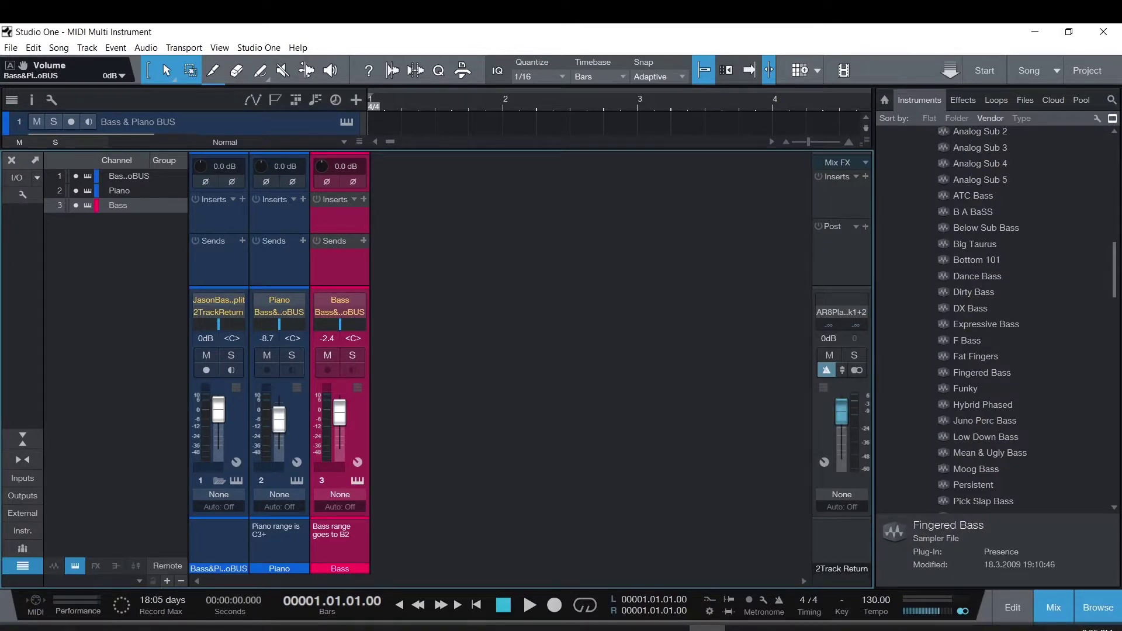
# Step: Return to the arrangement without the browser, enlarge the Bass & Piano track and play its part
pyautogui.click(1061, 614)
pyautogui.click(1098, 607)
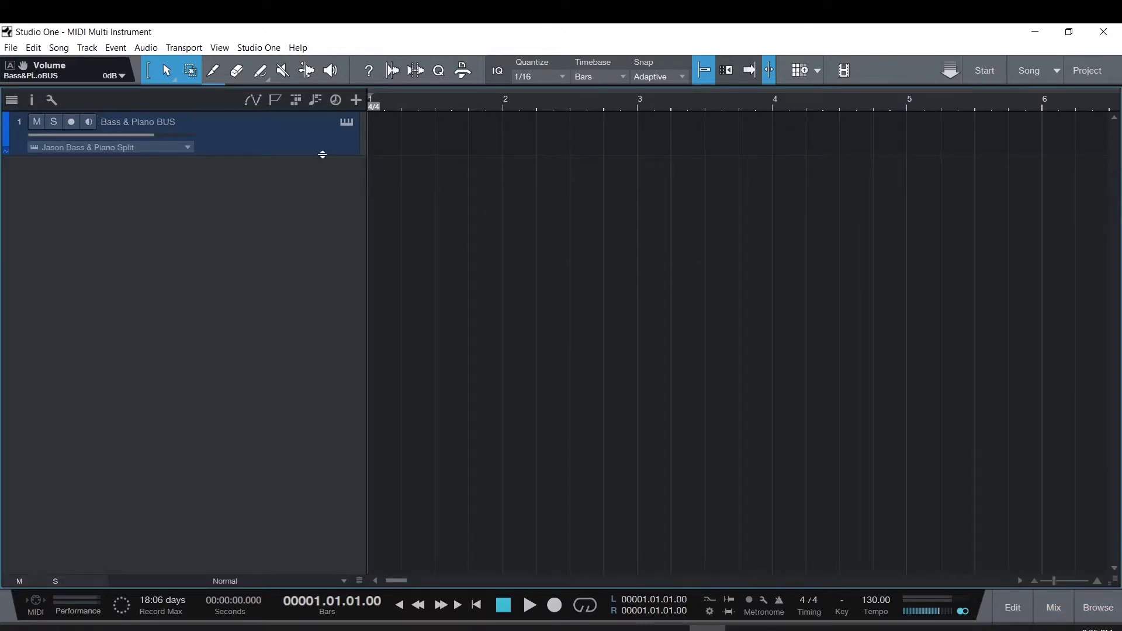
pyautogui.moveTo(318, 154); pyautogui.dragTo(301, 294)
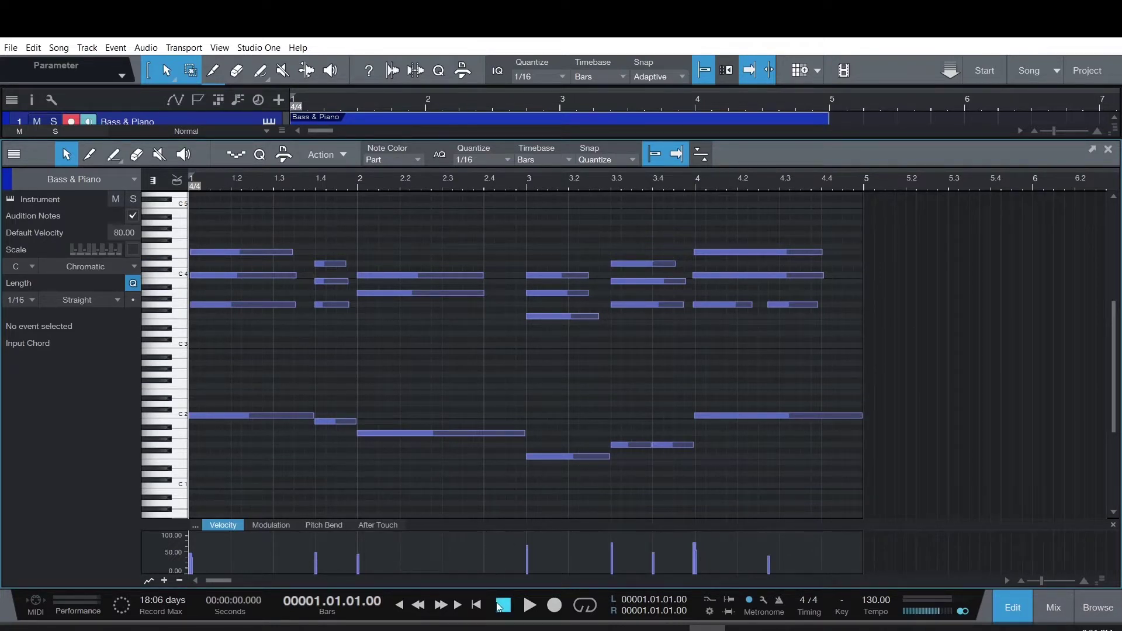
pyautogui.click(529, 606)
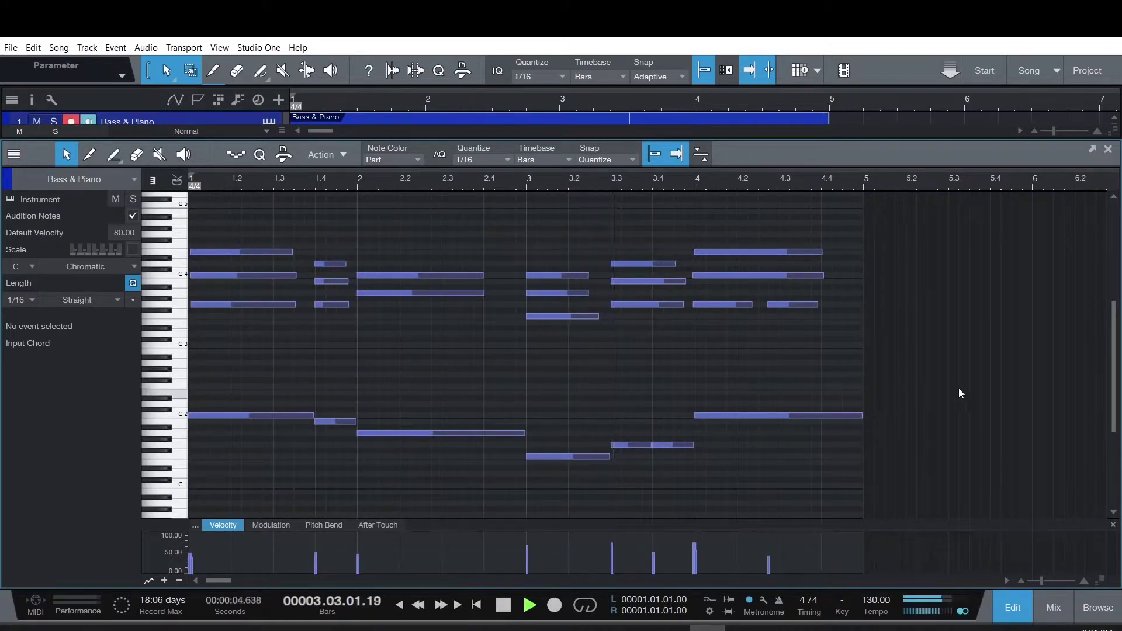
pyautogui.click(500, 606)
pyautogui.press('F2')
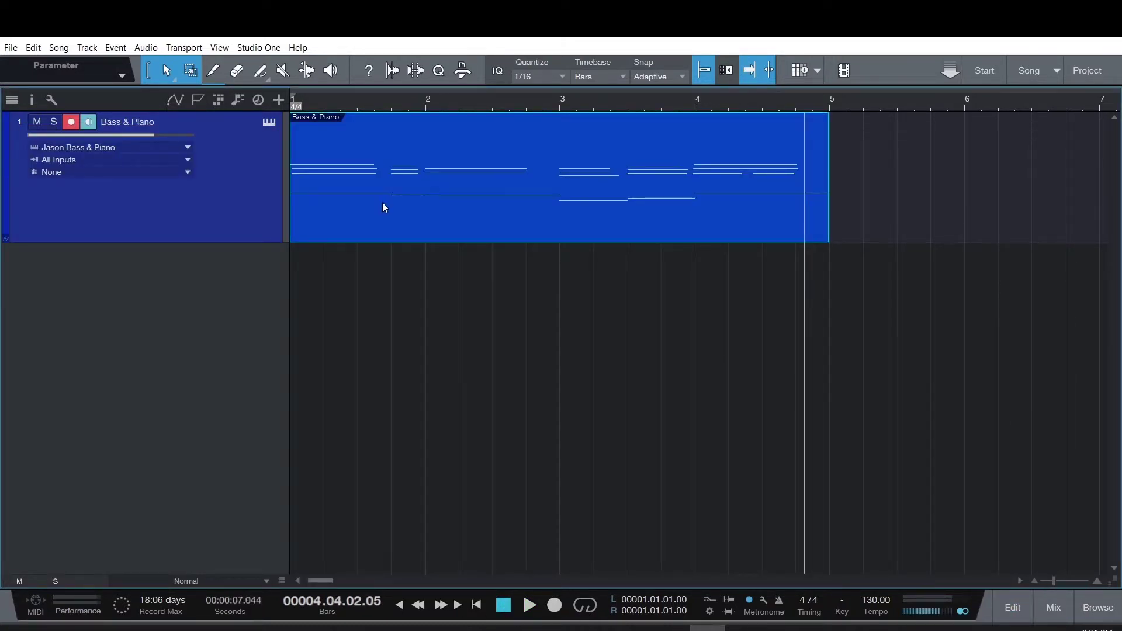
# Step: Extract the part's chords to a Chords track (C, G/B, Am, F, G, C), zooming to bar 1
pyautogui.rightClick(383, 202)
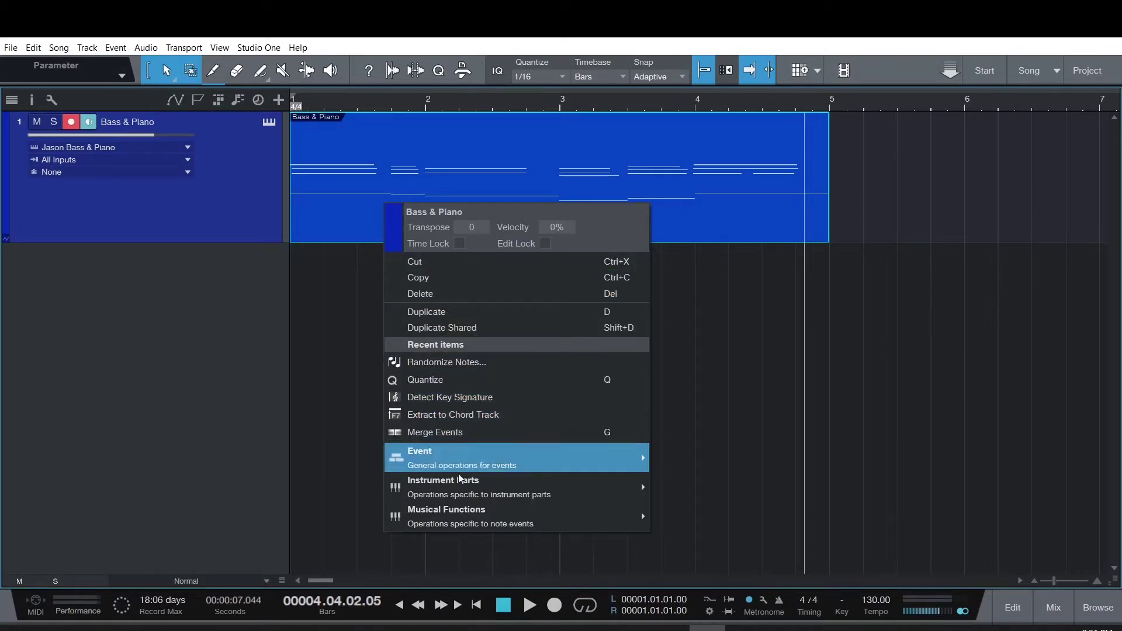
pyautogui.moveTo(459, 482)
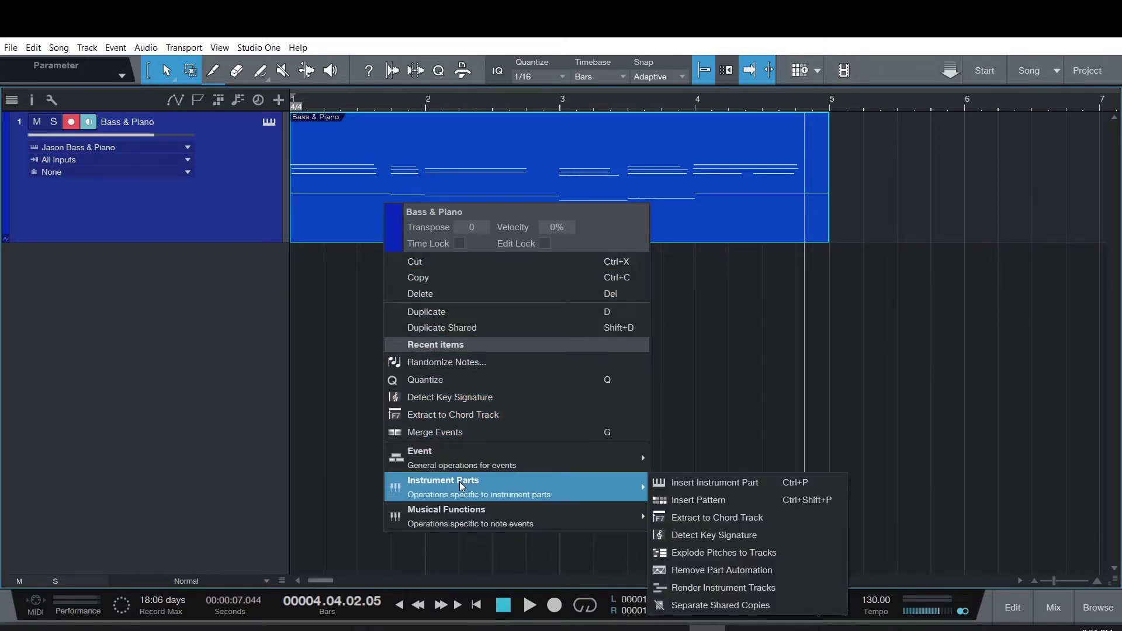
pyautogui.click(717, 517)
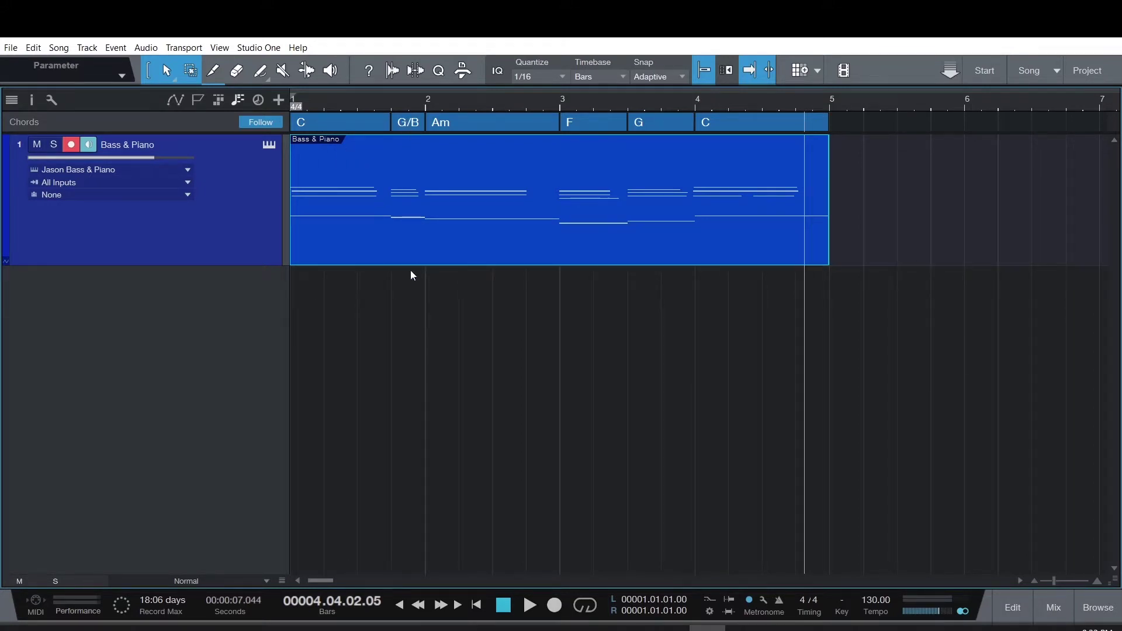
pyautogui.click(1097, 581)
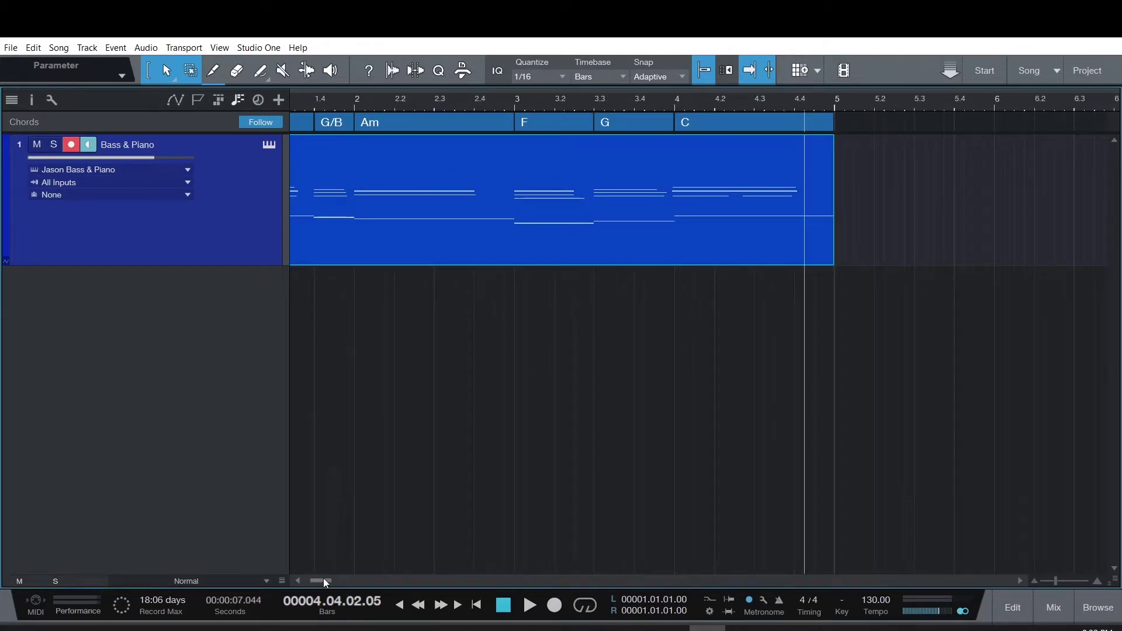
pyautogui.moveTo(324, 577); pyautogui.dragTo(297, 579)
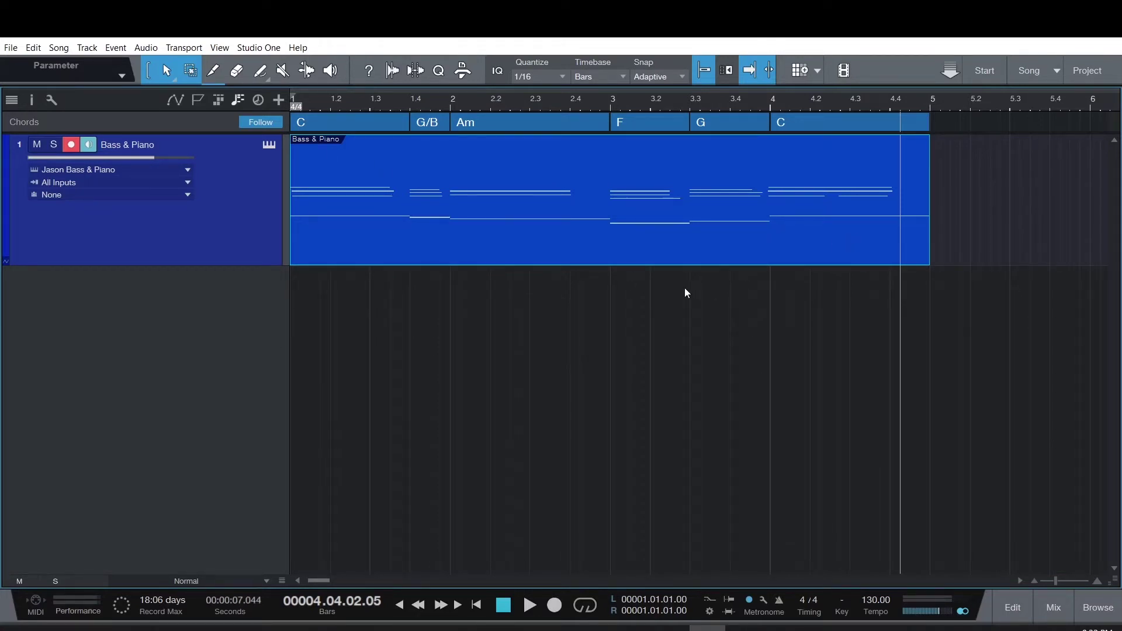
pyautogui.click(1099, 618)
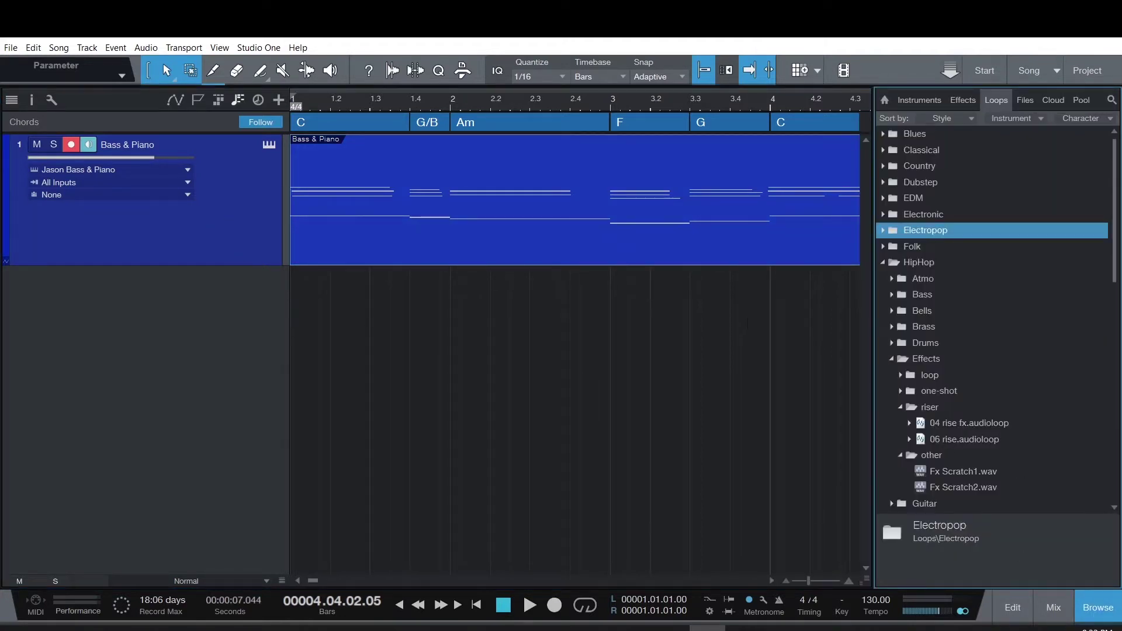
pyautogui.click(1091, 611)
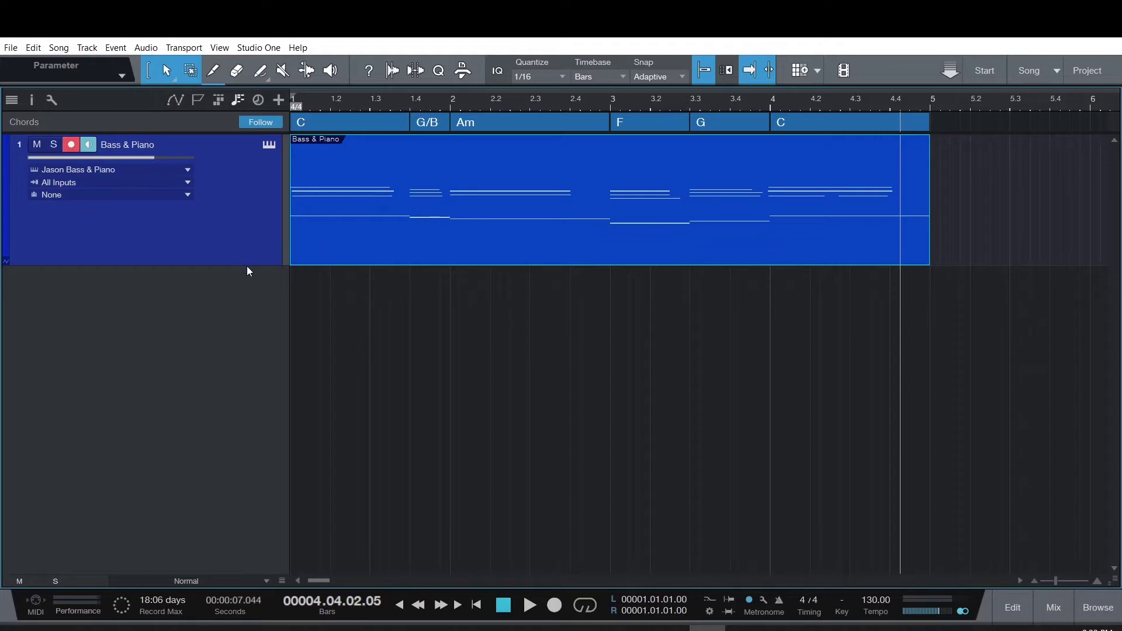
pyautogui.moveTo(247, 266); pyautogui.dragTo(285, 238)
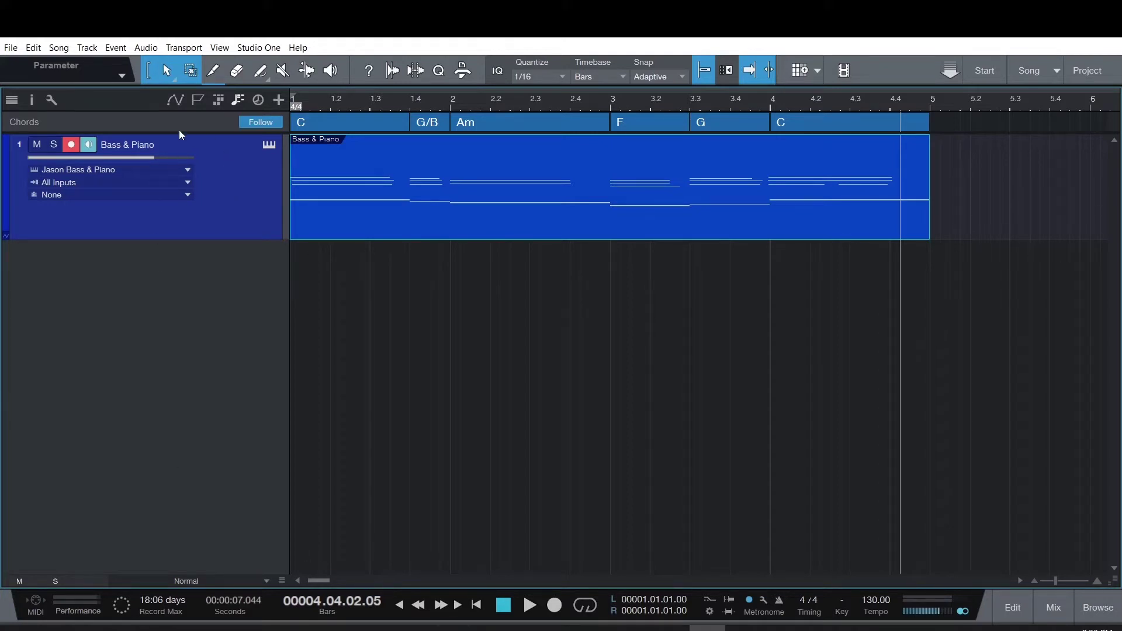
# Step: Right-click the Bass & Piano track header for its context menu
pyautogui.rightClick(228, 194)
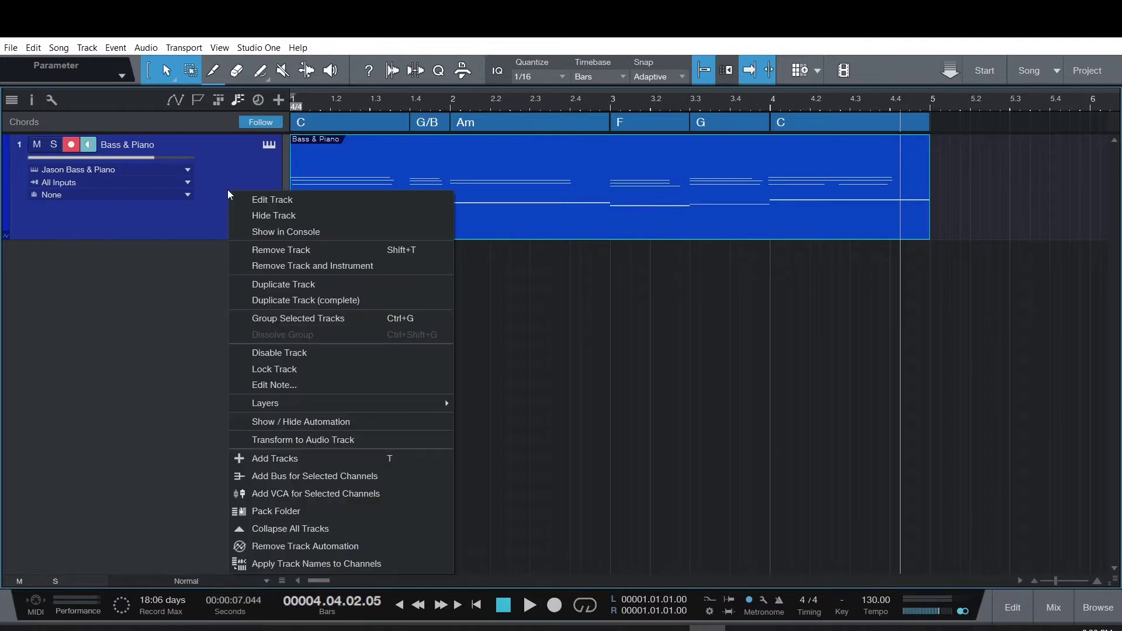
# Step: Transform to audio with Render All Channels and Preserve Instrument Track State, Remove Instrument unchecked
pyautogui.click(296, 441)
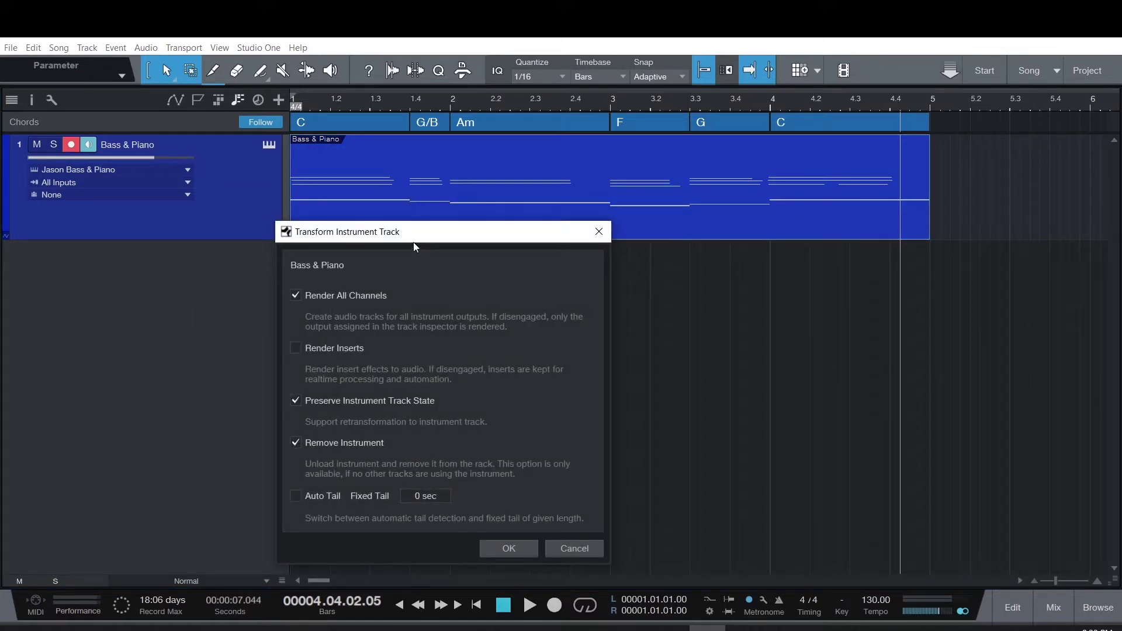
pyautogui.moveTo(414, 247); pyautogui.dragTo(363, 187)
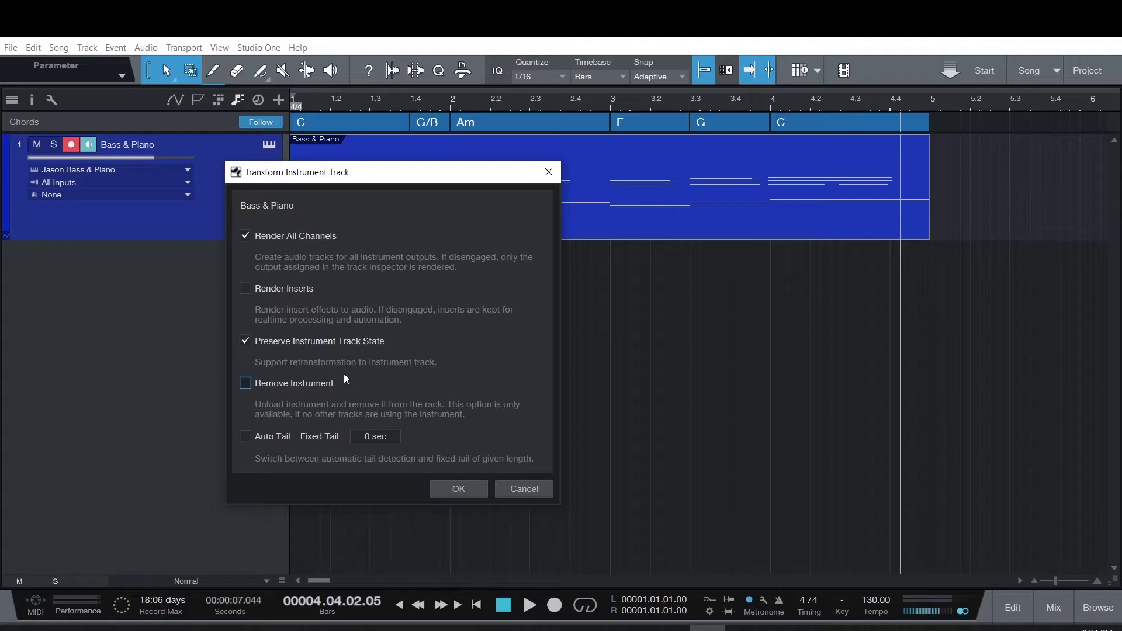
pyautogui.click(459, 489)
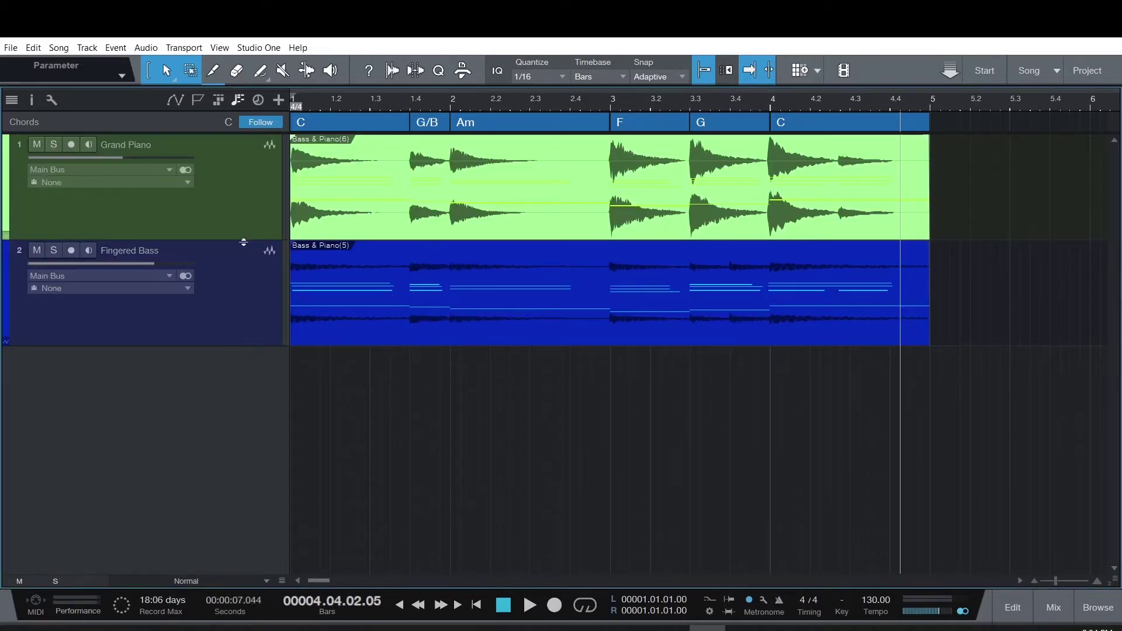
# Step: Make the Grand Piano and Fingered Bass tracks taller, then open Grand Piano in the audio editor
pyautogui.moveTo(246, 240); pyautogui.dragTo(249, 308)
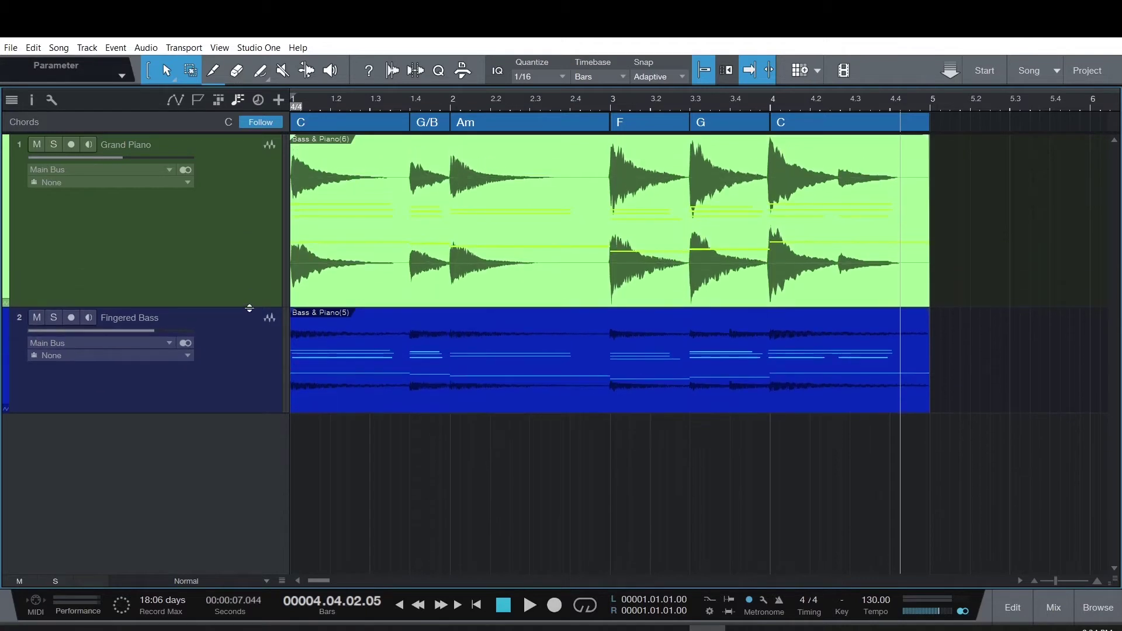
pyautogui.click(236, 416)
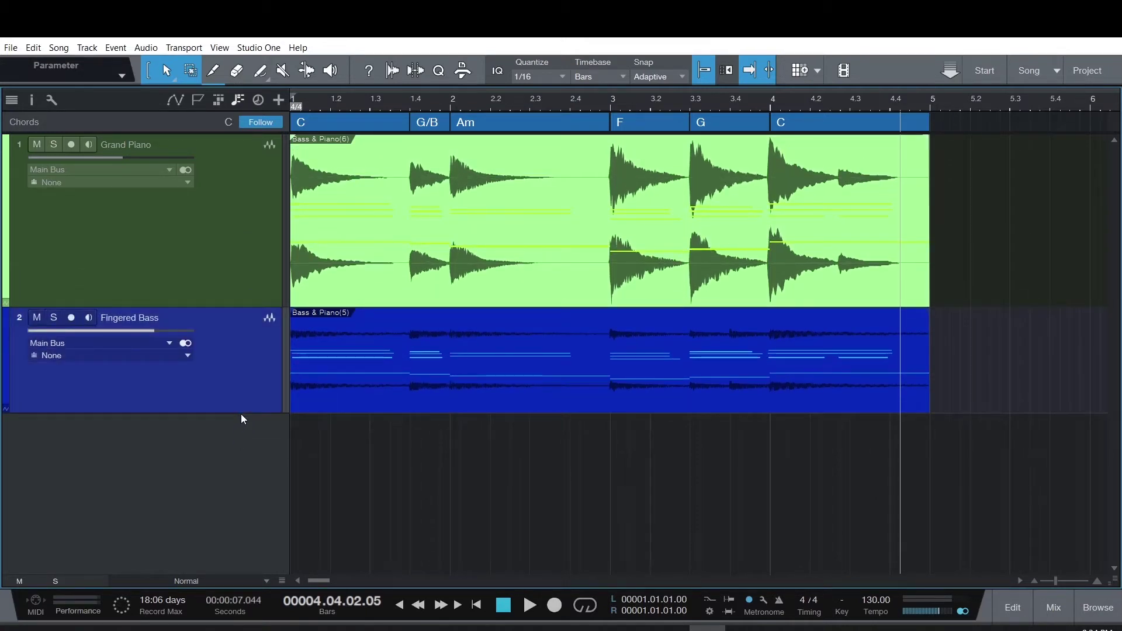
pyautogui.moveTo(241, 416); pyautogui.dragTo(244, 517)
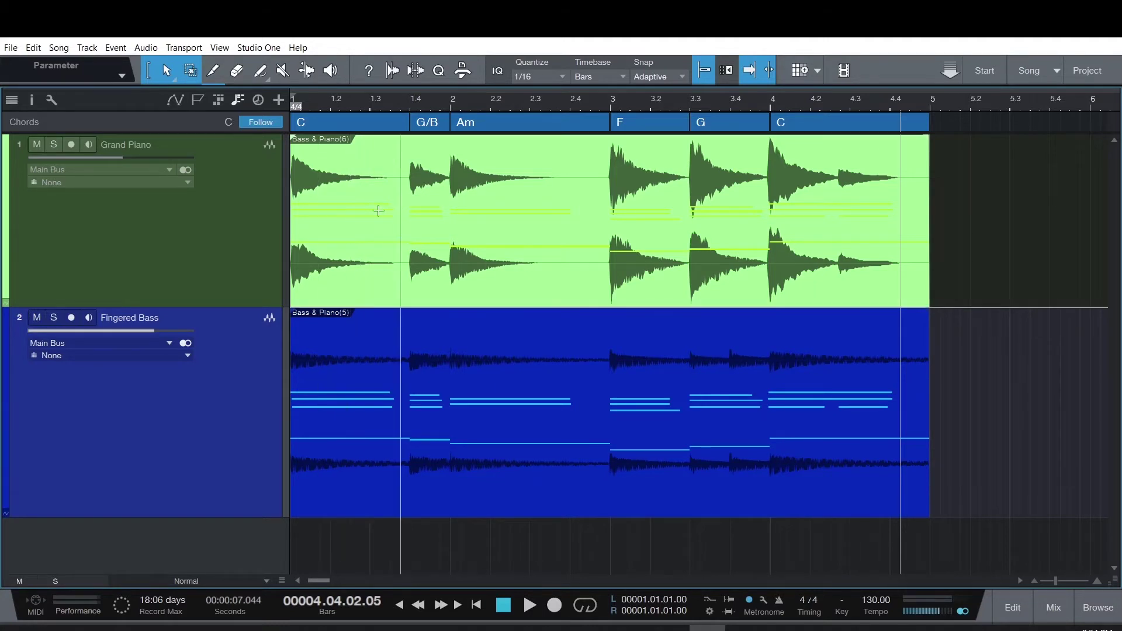
pyautogui.click(215, 206)
pyautogui.click(1015, 602)
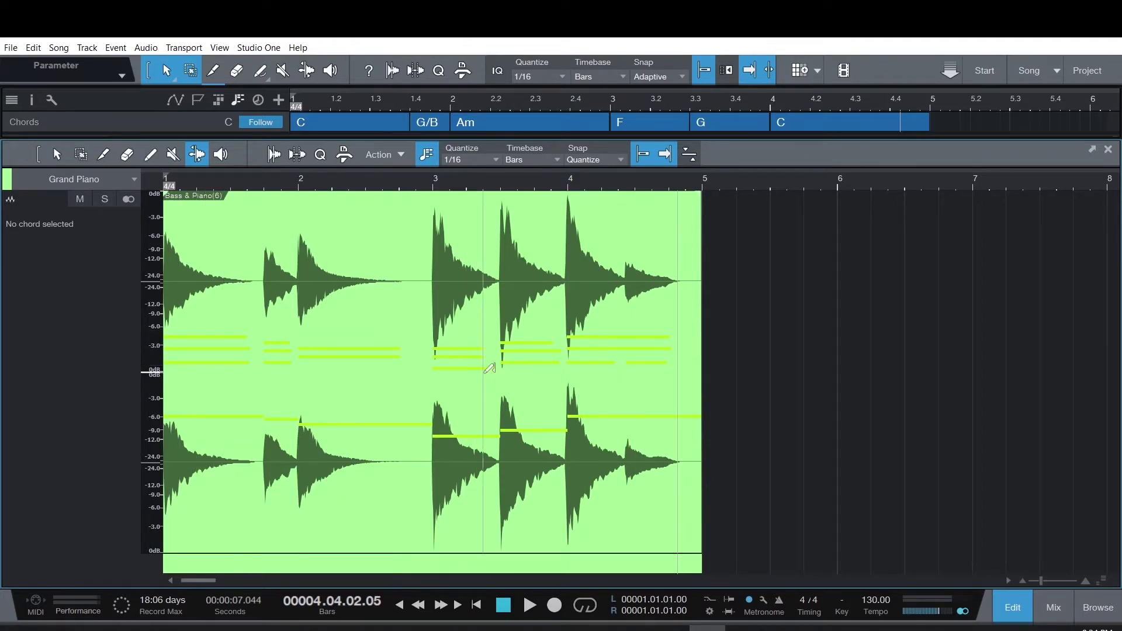
# Step: Close the audio editor panel via the Edit button
pyautogui.click(1025, 618)
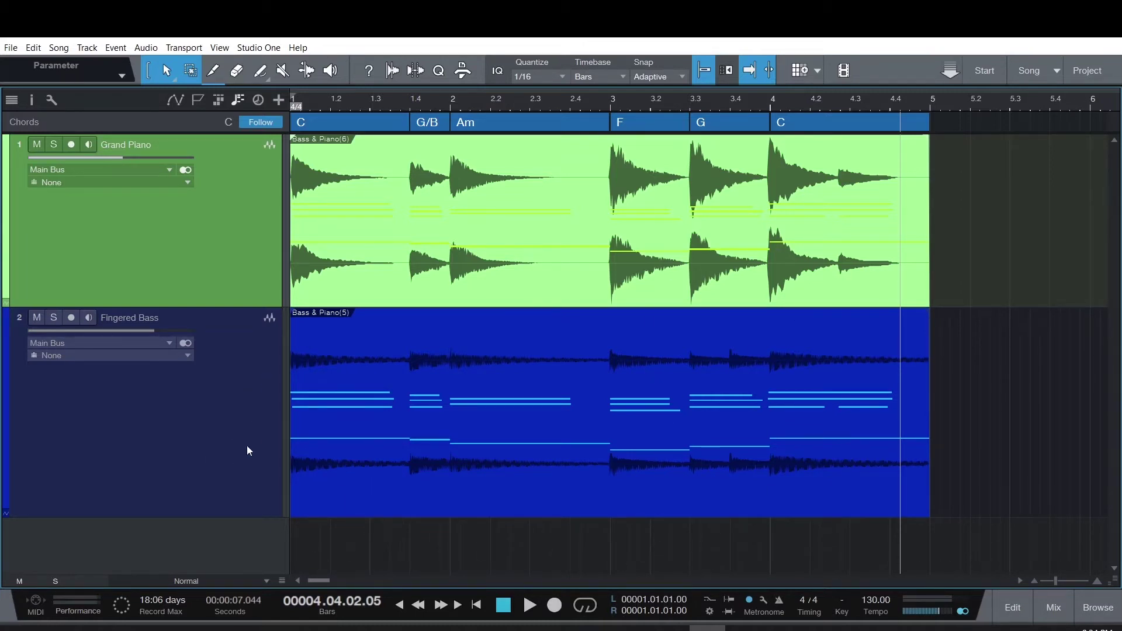
# Step: Transform the Fingered Bass audio track back into an instrument track with the MIDI part
pyautogui.click(249, 415)
pyautogui.rightClick(248, 416)
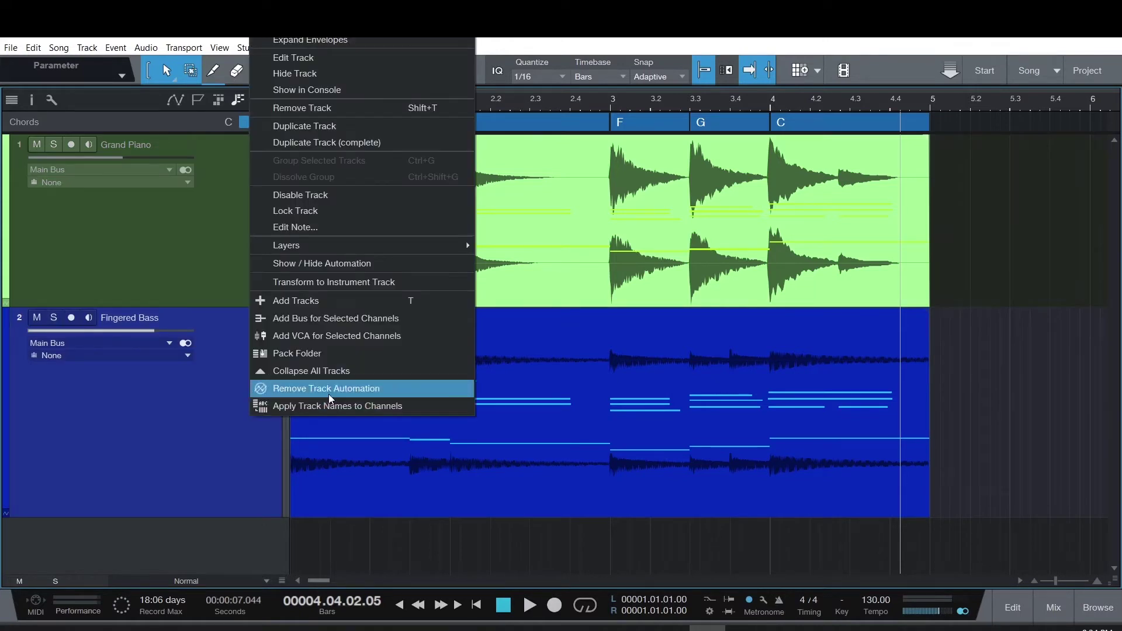
pyautogui.click(358, 283)
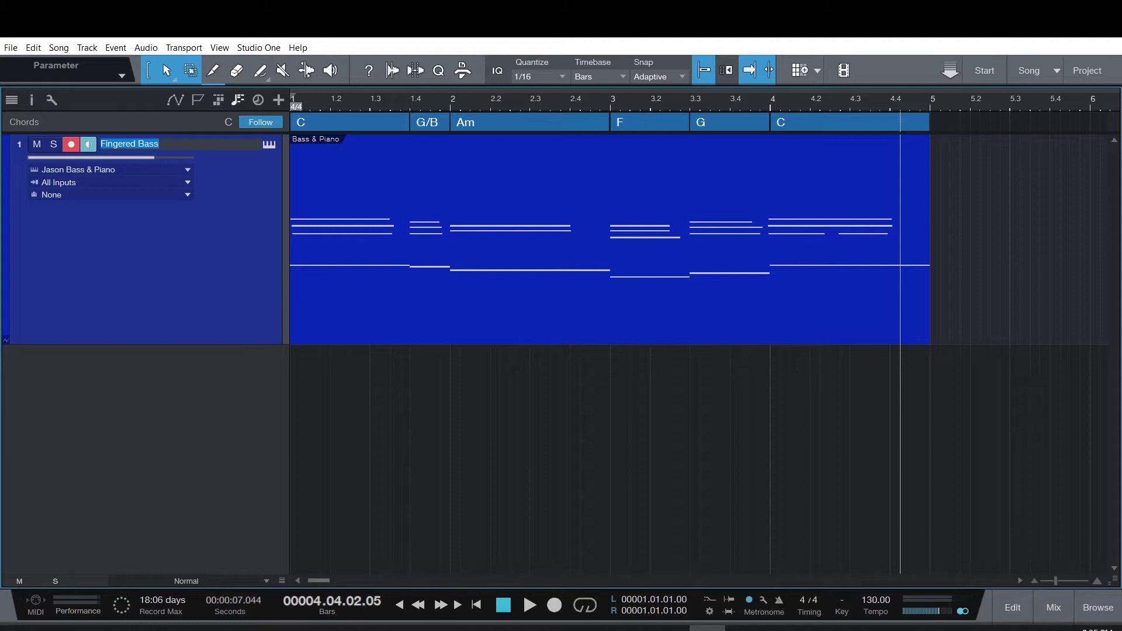
# Step: With input strips hidden in the mixer, transform Fingered Bass to audio, rendering all channels to separate tracks
pyautogui.click(1053, 607)
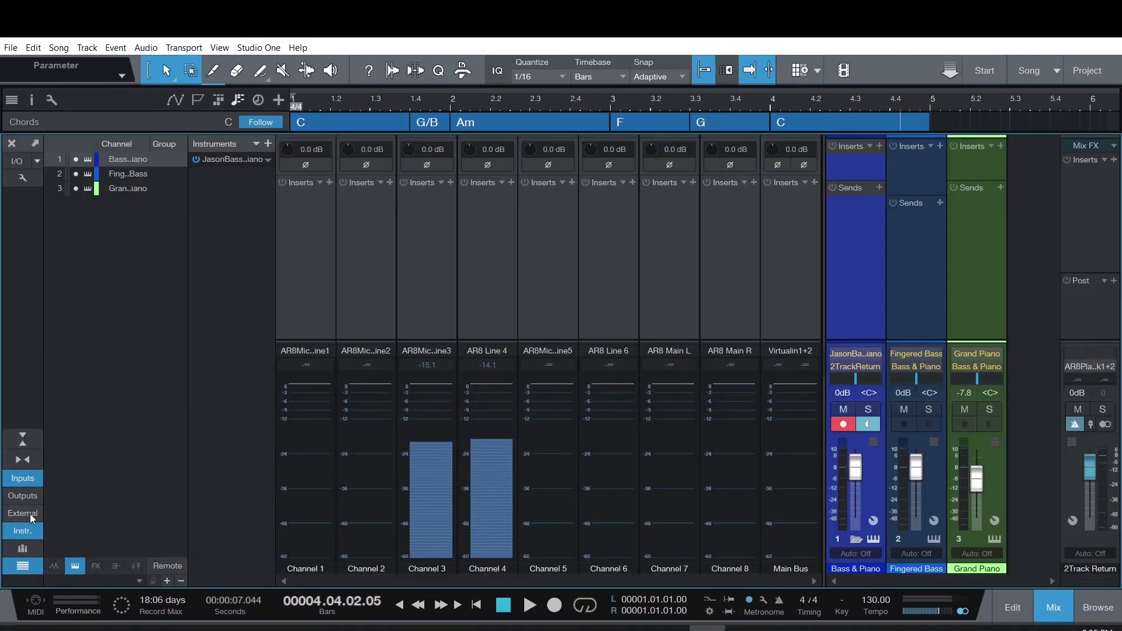
pyautogui.click(21, 479)
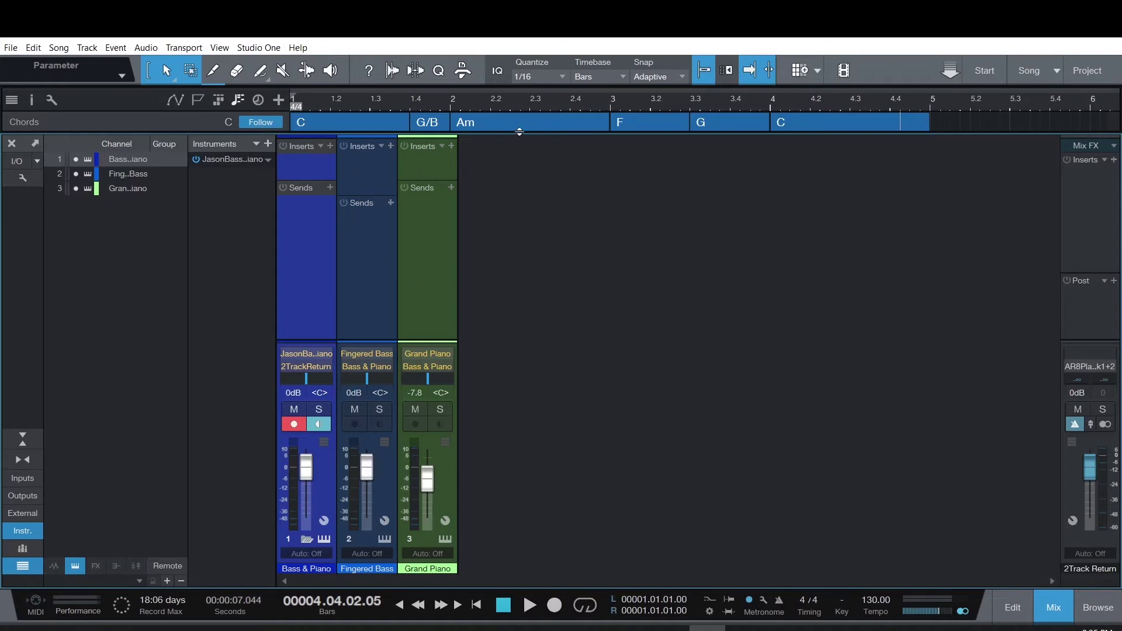
pyautogui.moveTo(519, 131); pyautogui.dragTo(520, 225)
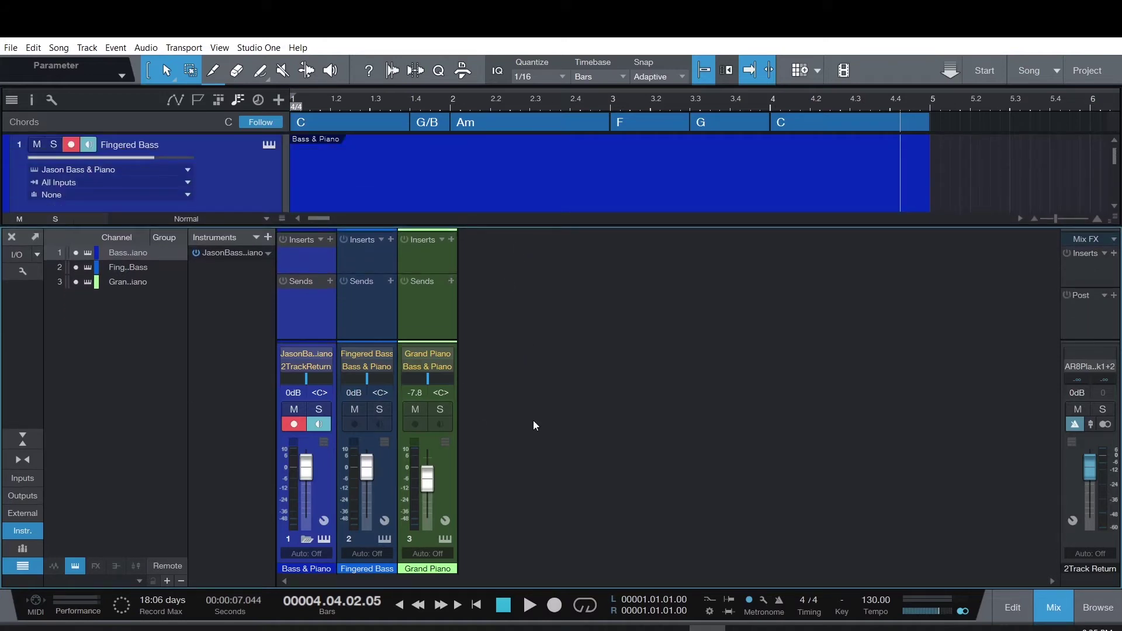
pyautogui.rightClick(231, 183)
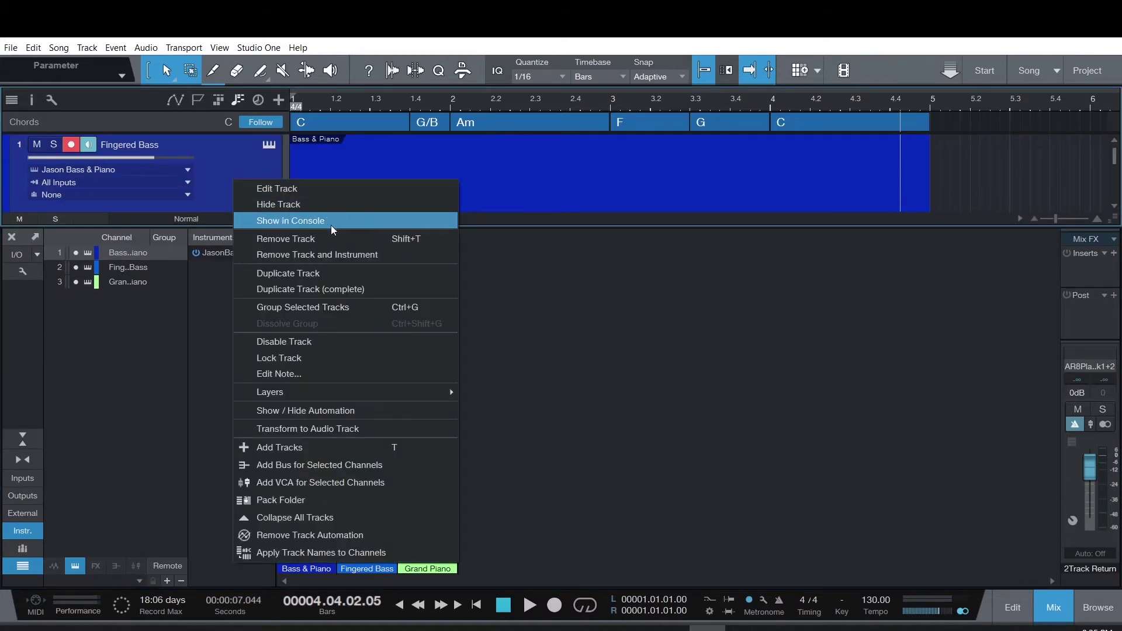
pyautogui.click(328, 427)
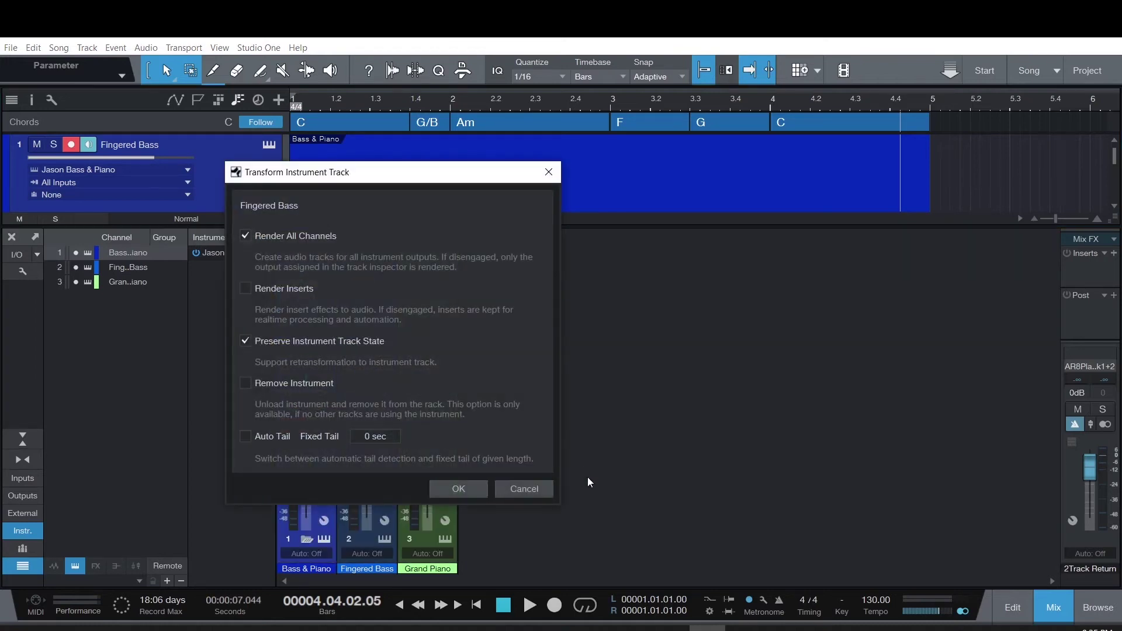
pyautogui.click(451, 491)
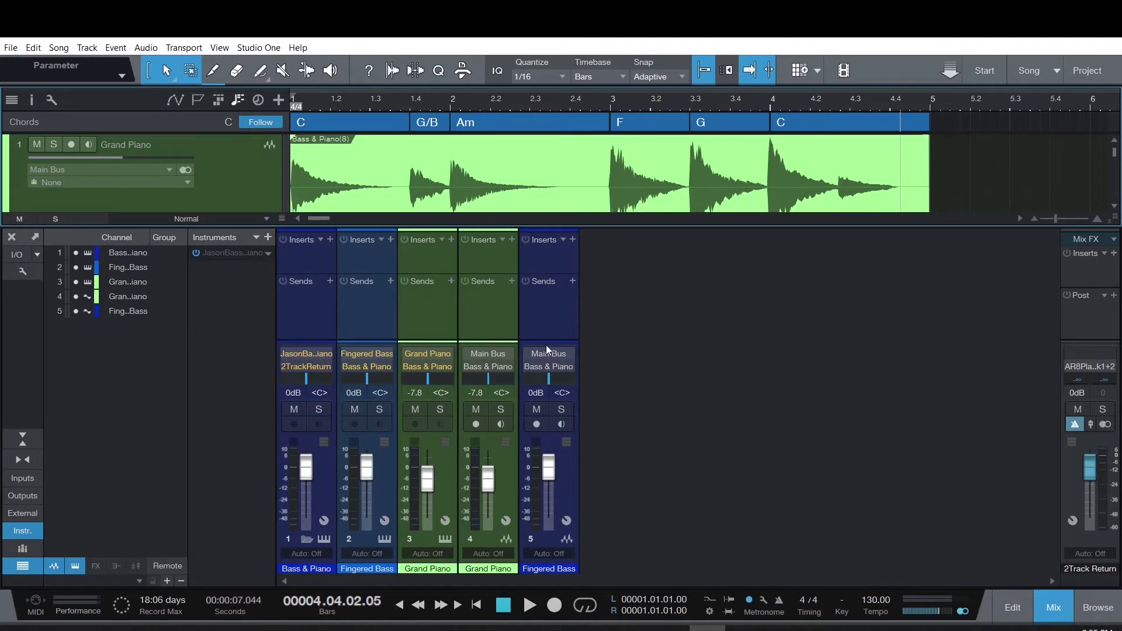
pyautogui.click(556, 326)
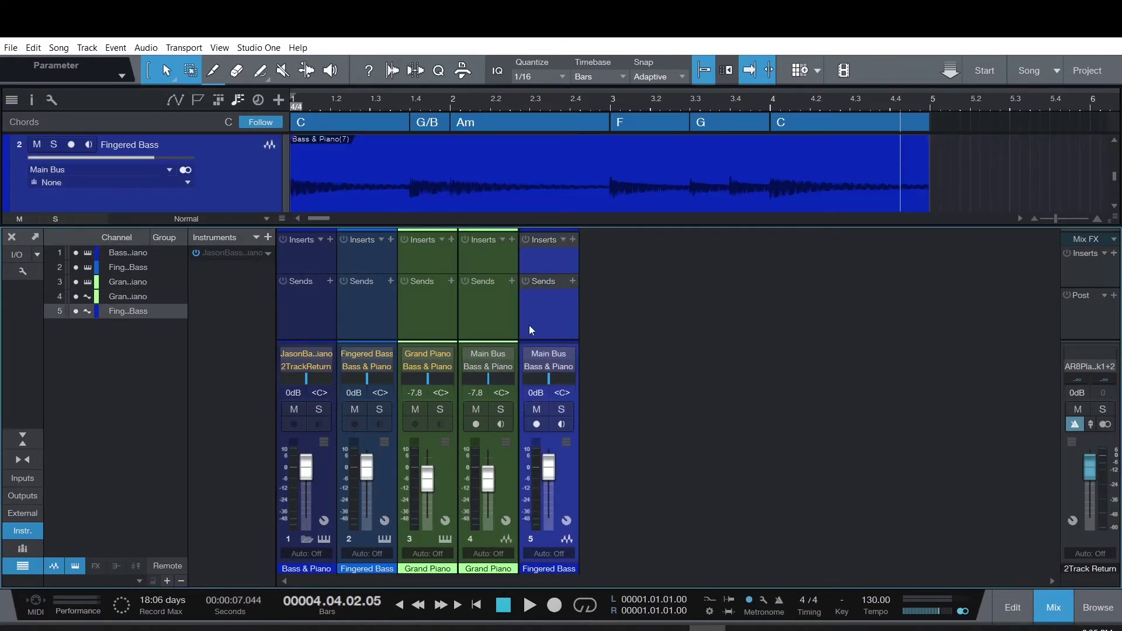
pyautogui.click(467, 307)
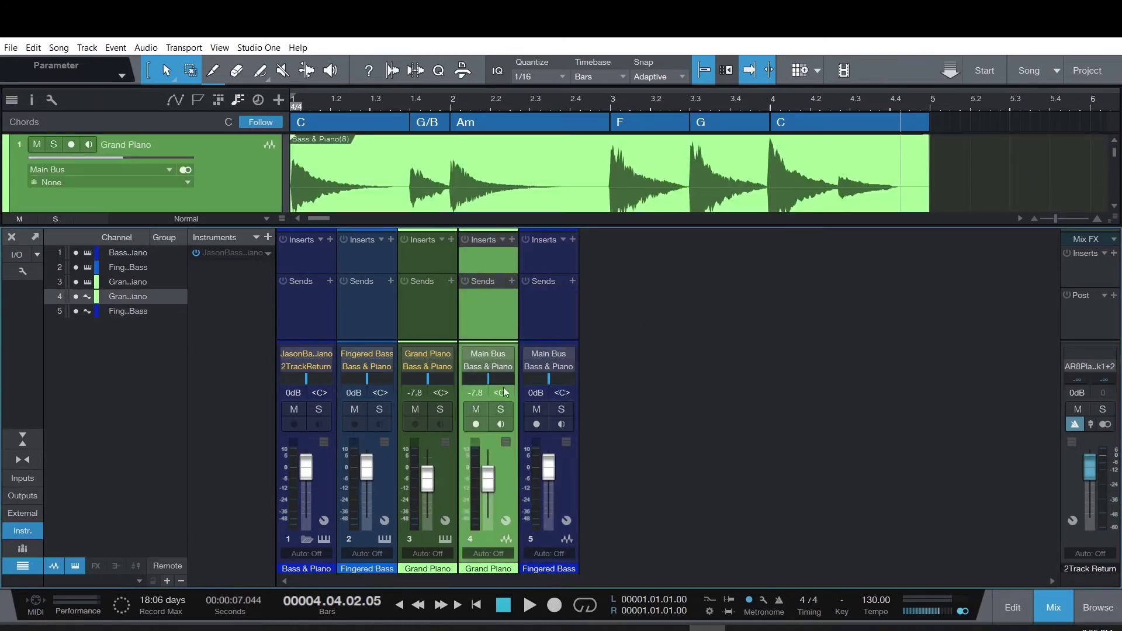
pyautogui.click(476, 605)
pyautogui.click(534, 614)
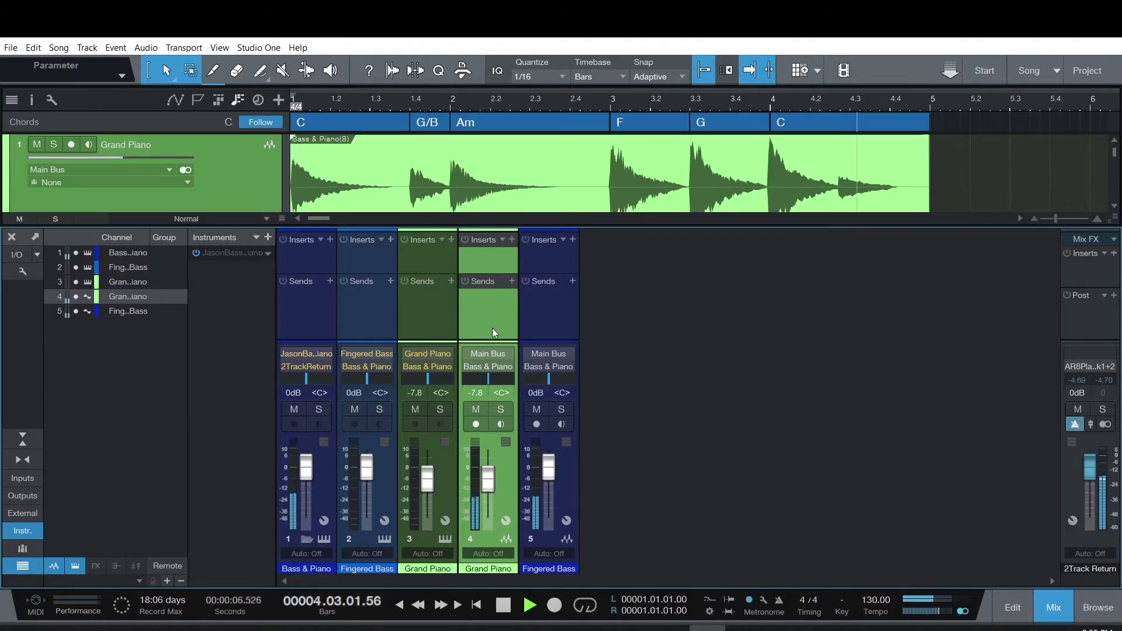
pyautogui.click(540, 324)
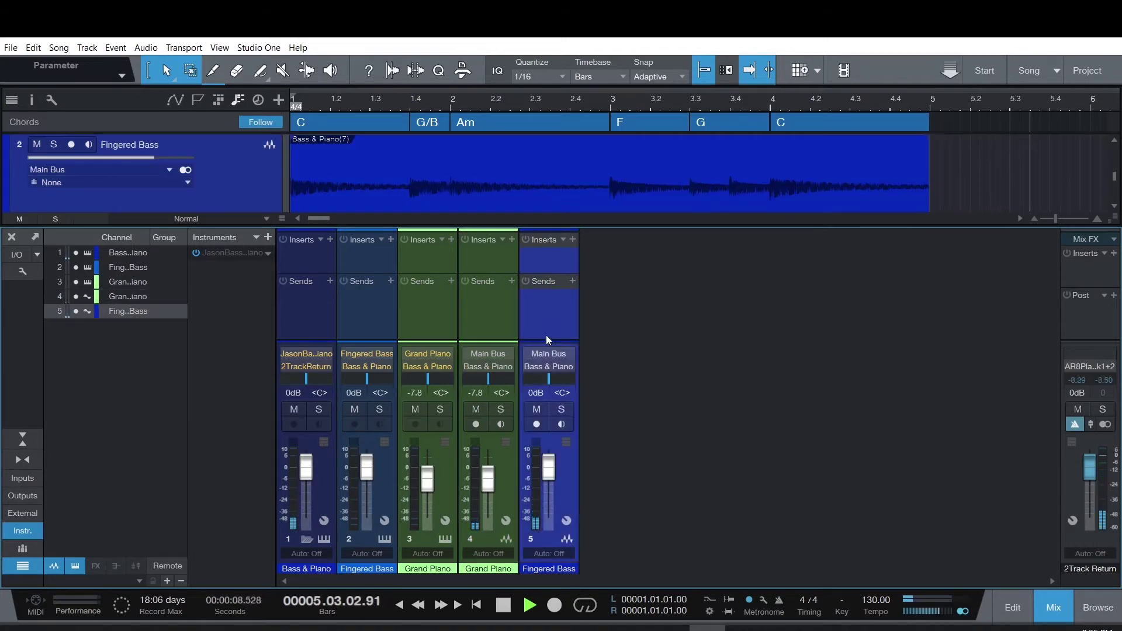
pyautogui.click(462, 316)
pyautogui.press('space')
pyautogui.click(476, 604)
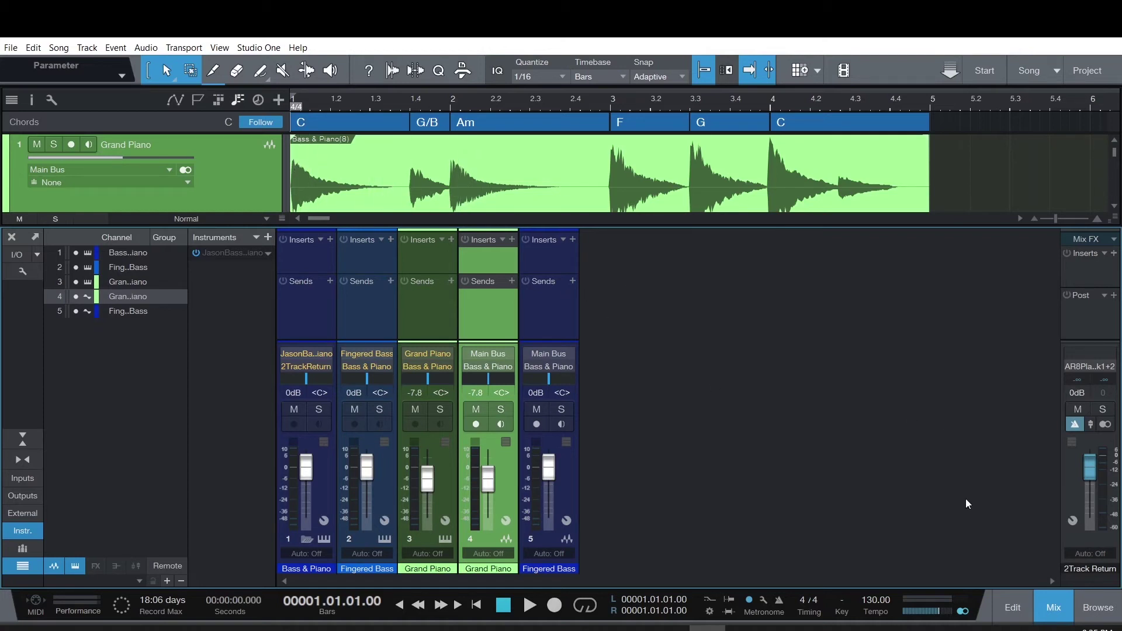
# Step: Hide the mixer console so the Grand Piano and Fingered Bass tracks fill the arrangement
pyautogui.click(1049, 608)
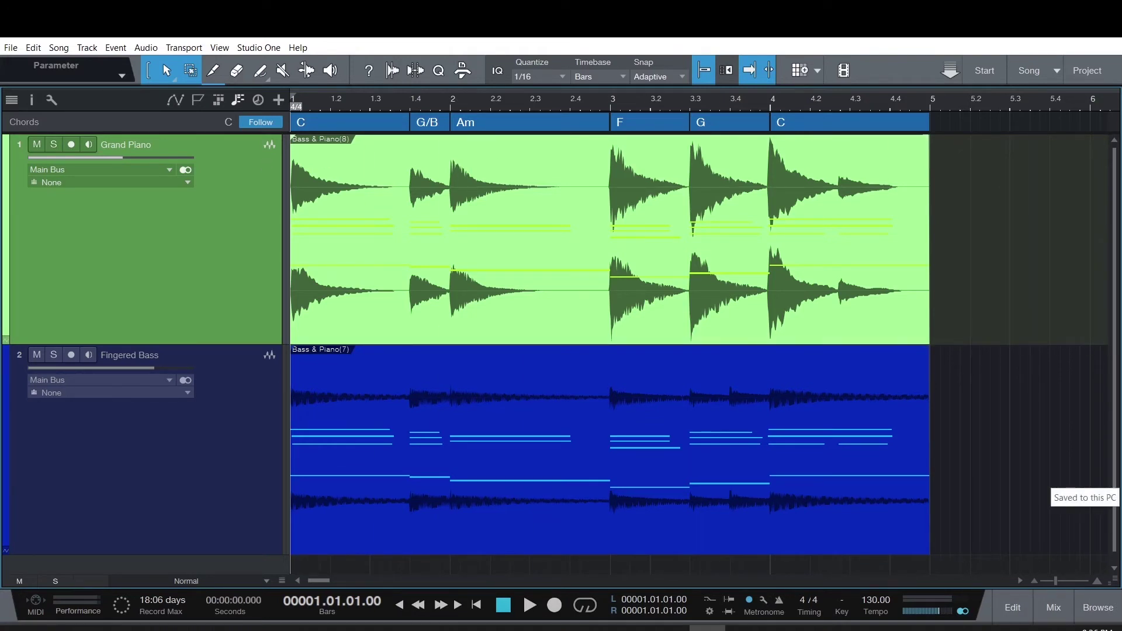
# Step: Show the song's media folder in Explorer, enlarge the window, and go up to ASG 14 MUS 150
pyautogui.click(59, 48)
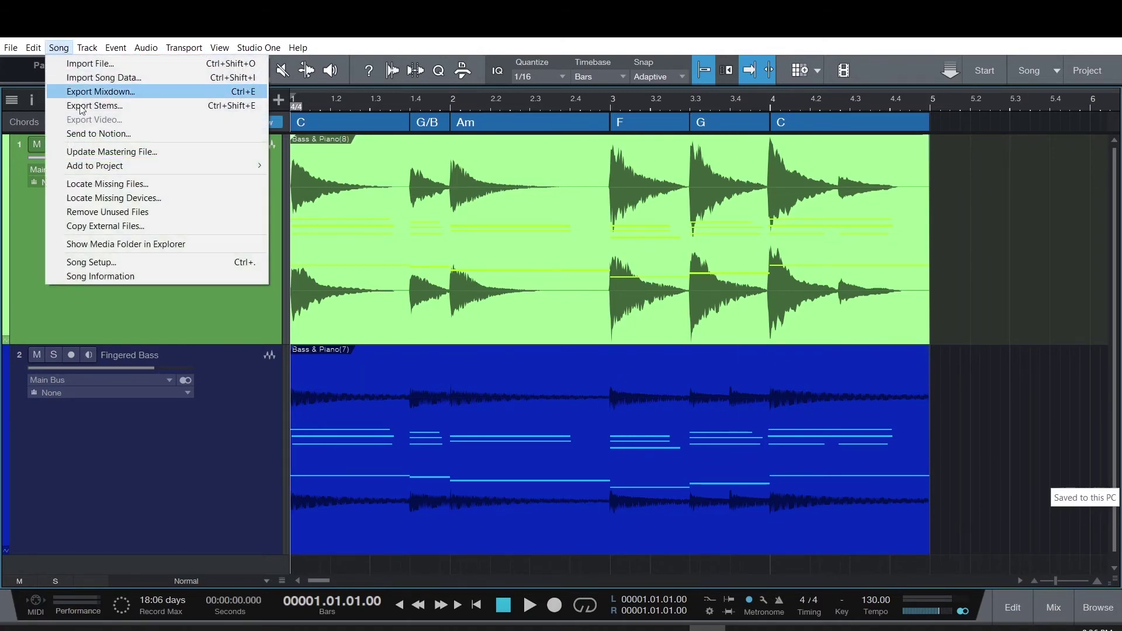
pyautogui.click(124, 244)
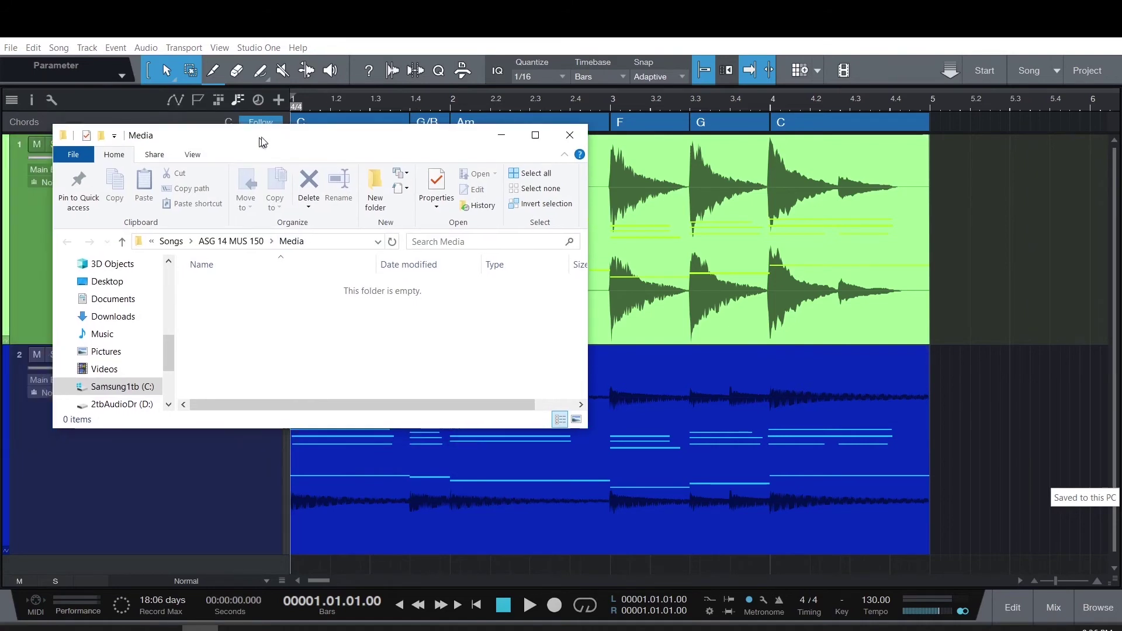
pyautogui.moveTo(352, 421); pyautogui.dragTo(353, 590)
pyautogui.moveTo(611, 470); pyautogui.dragTo(818, 498)
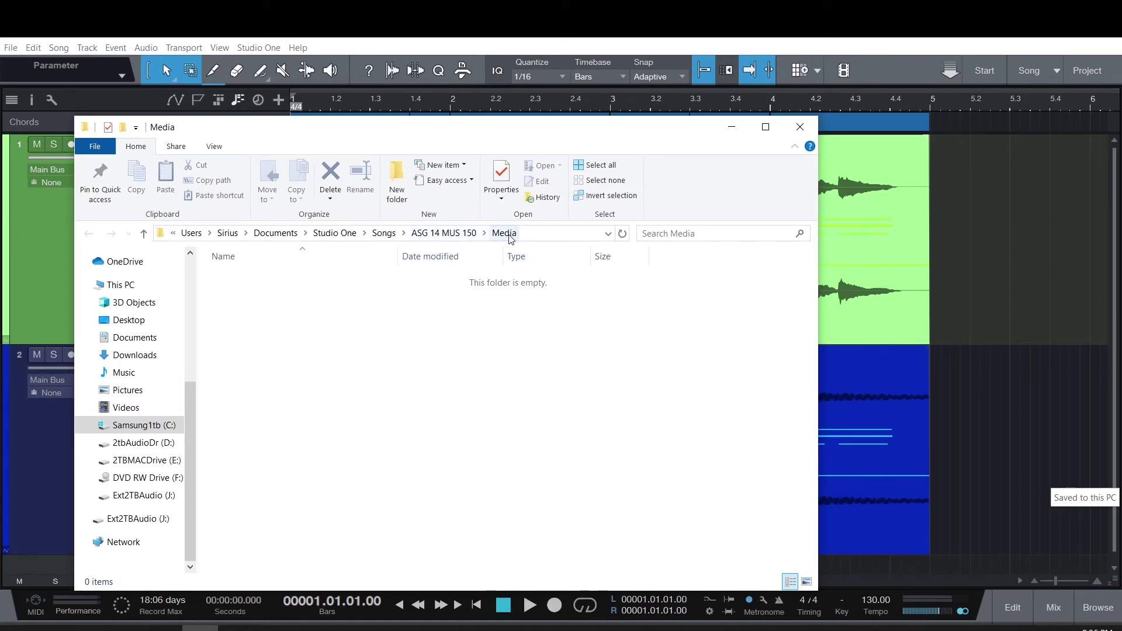
pyautogui.click(451, 233)
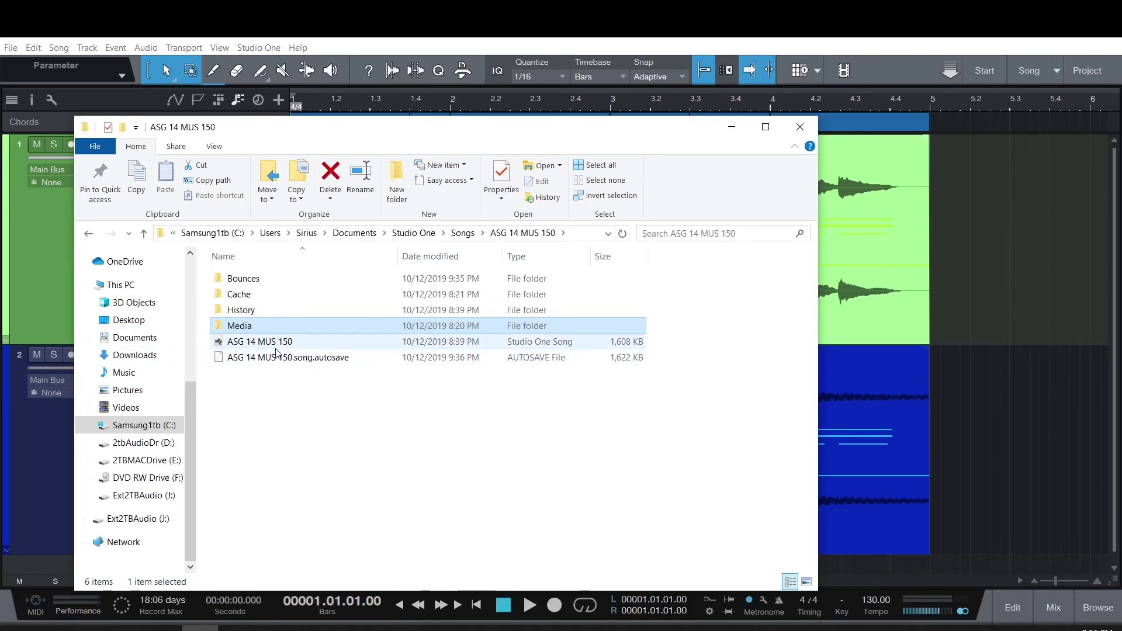
pyautogui.click(246, 343)
pyautogui.click(242, 328)
pyautogui.doubleClick(242, 327)
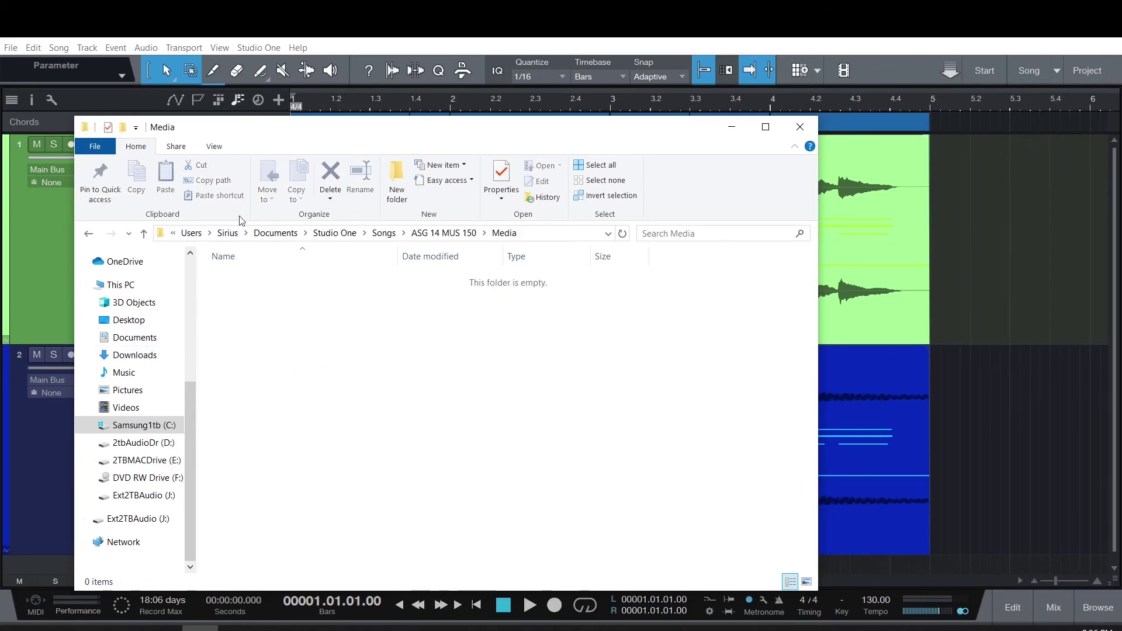
pyautogui.click(99, 233)
pyautogui.doubleClick(248, 280)
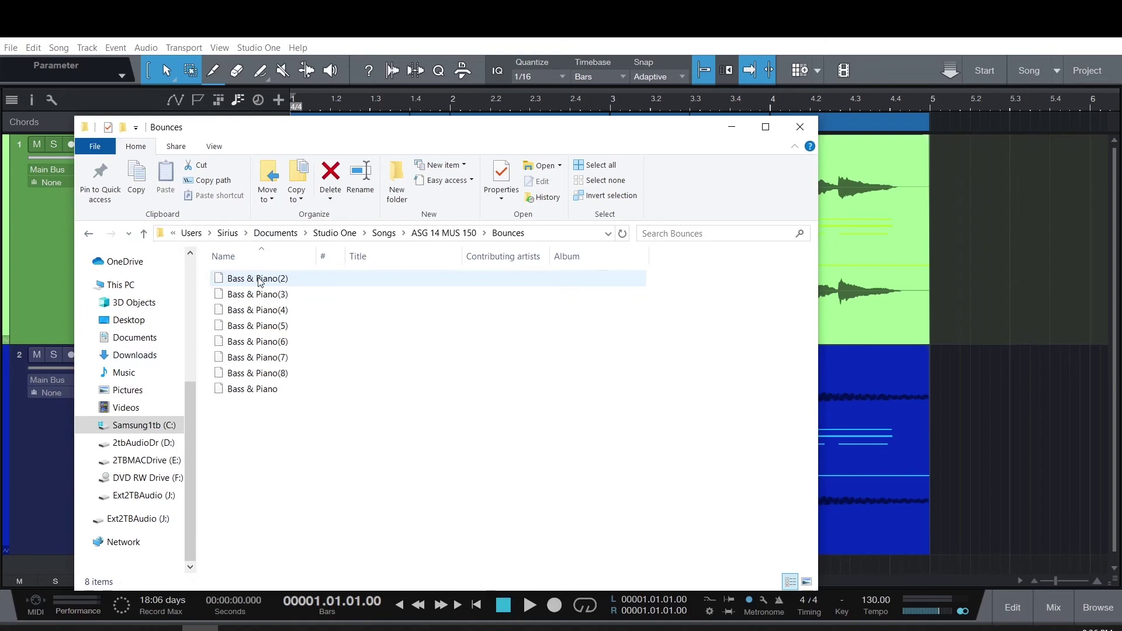
pyautogui.click(89, 235)
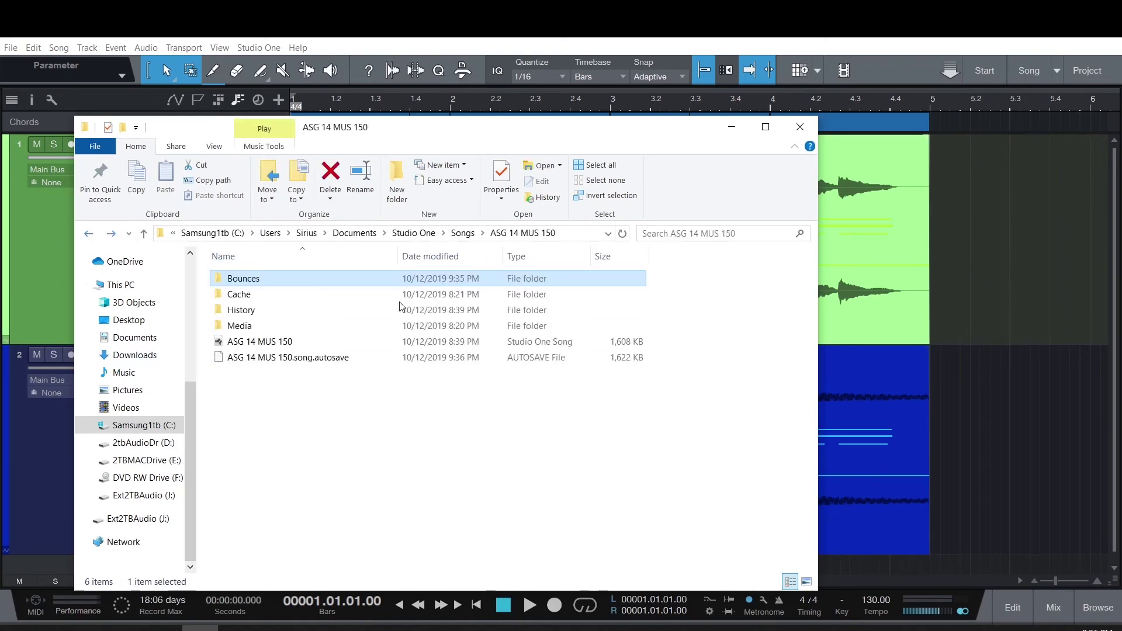
pyautogui.doubleClick(243, 314)
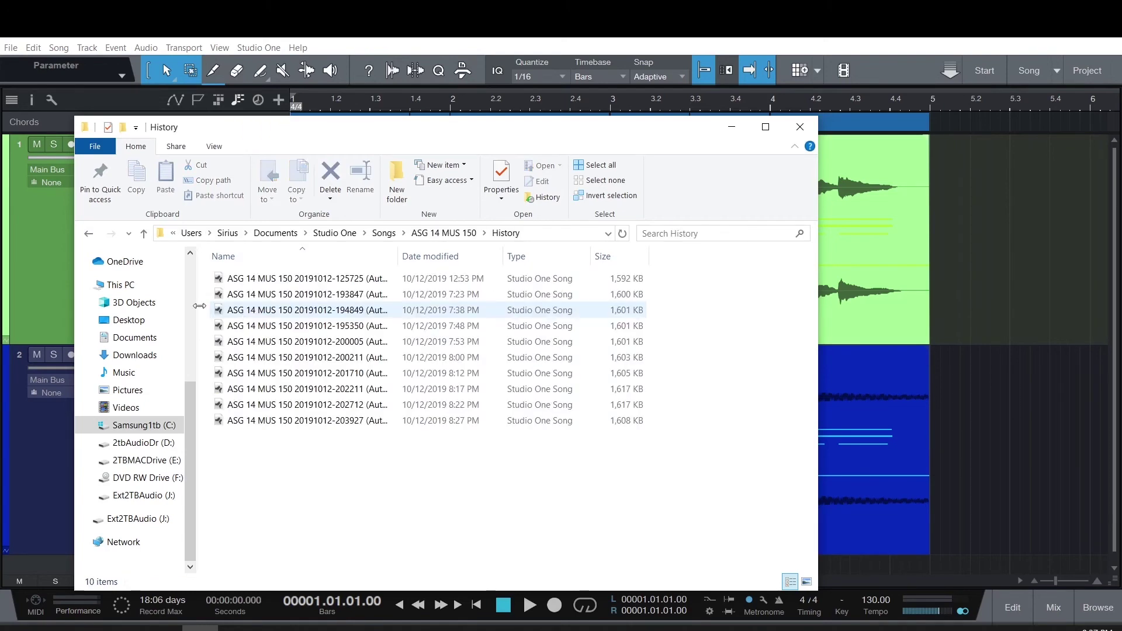
pyautogui.click(91, 234)
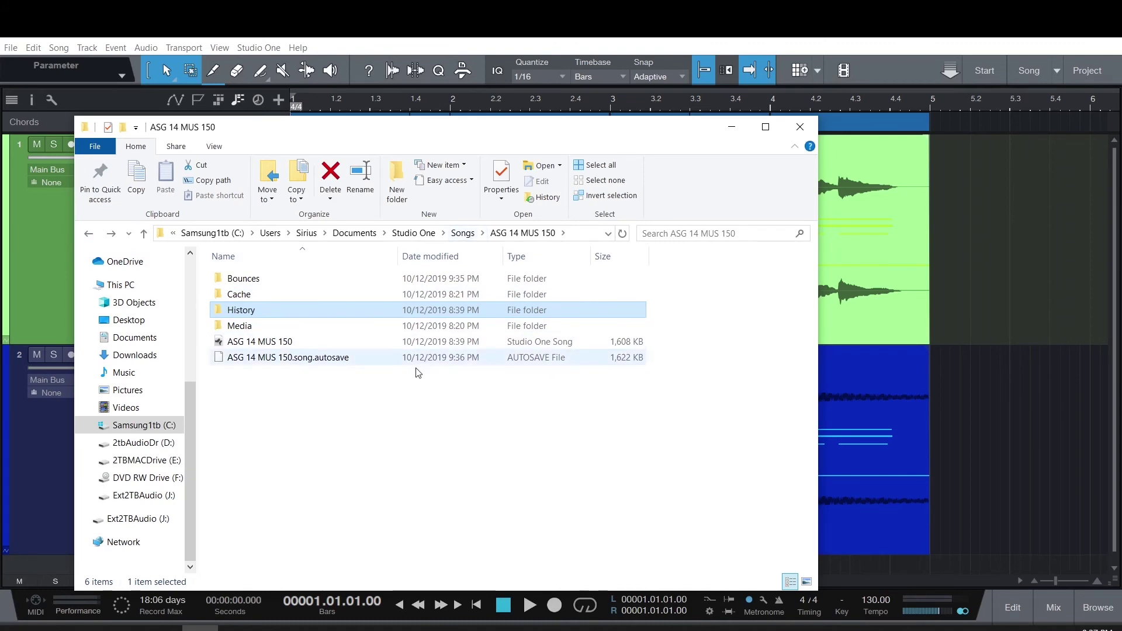
pyautogui.moveTo(435, 426); pyautogui.dragTo(226, 270)
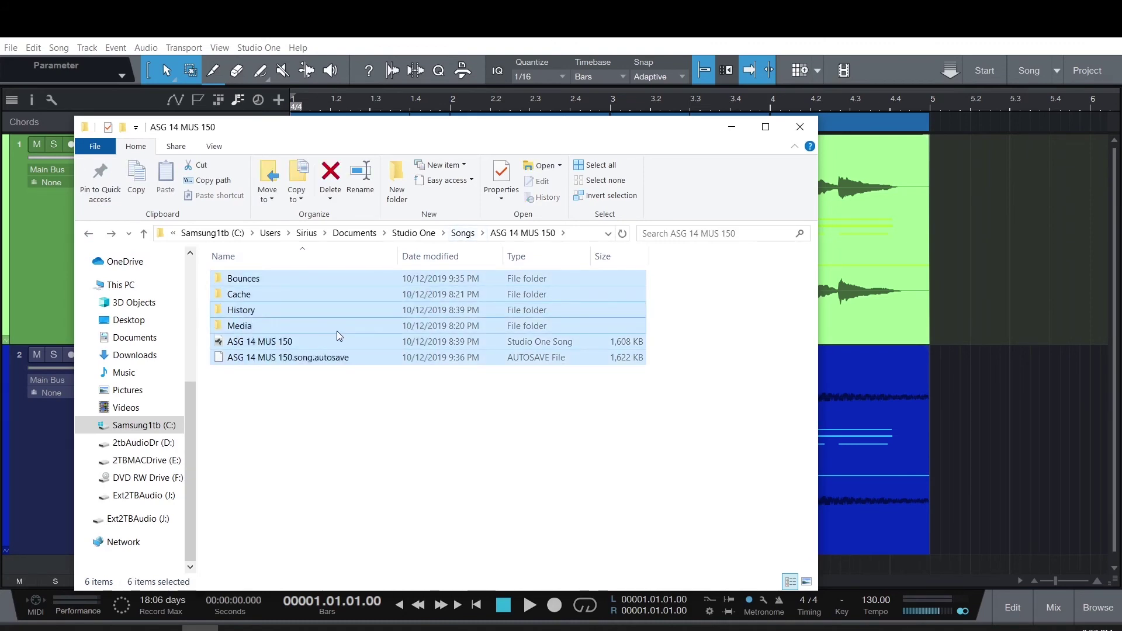
# Step: Go up to the Songs folder and select the ASG 14 MUS 150 project folder
pyautogui.click(468, 233)
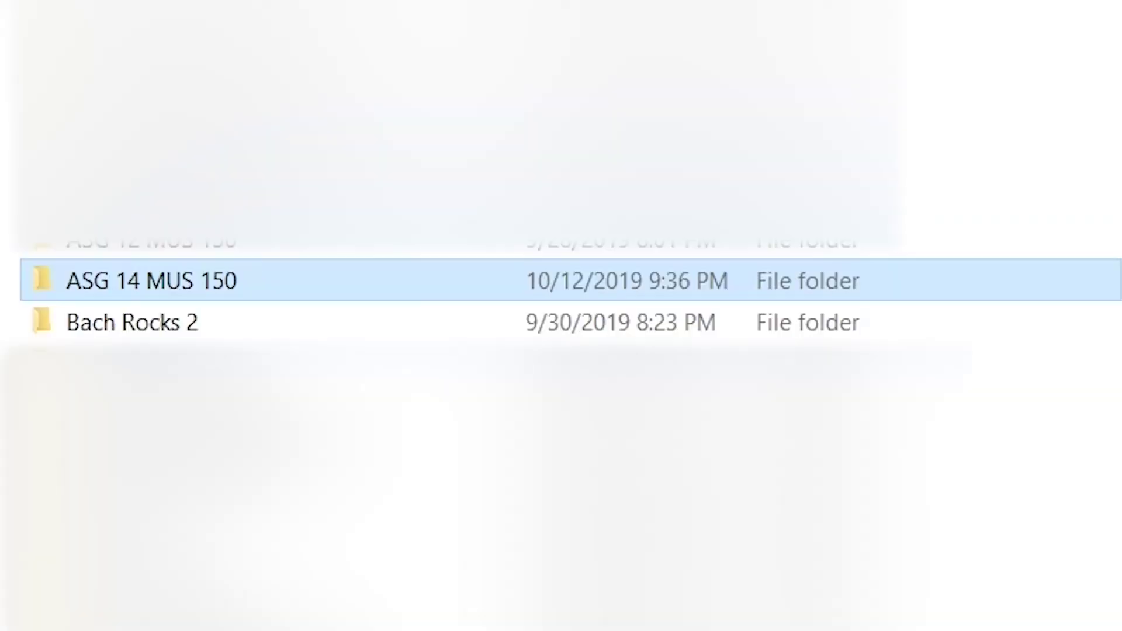
pyautogui.click(205, 280)
pyautogui.rightClick(204, 281)
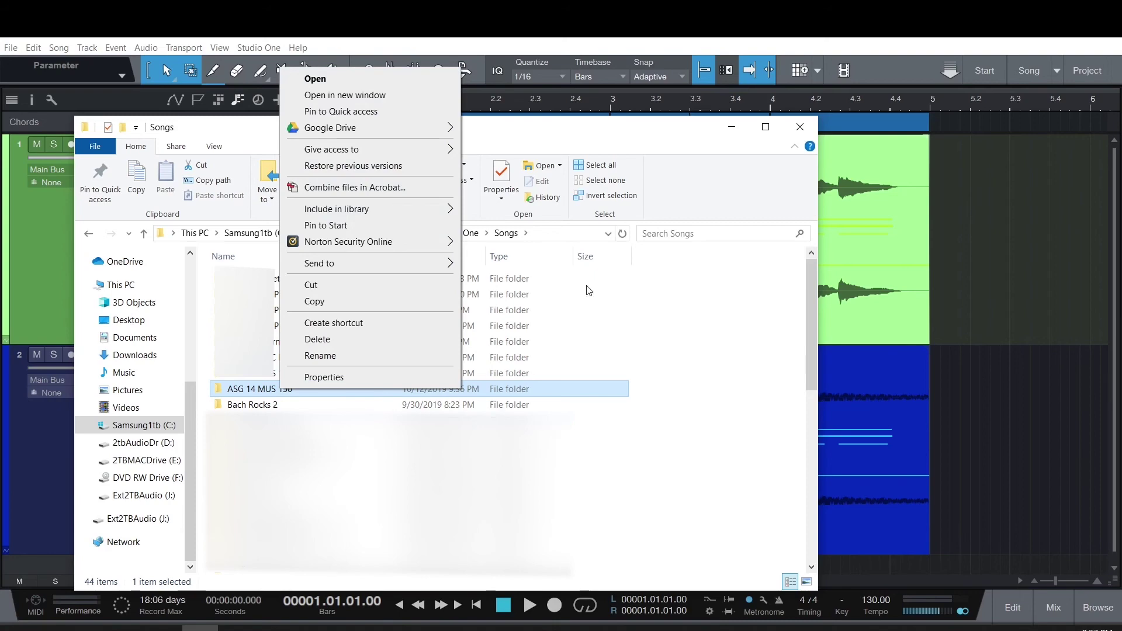
pyautogui.click(643, 165)
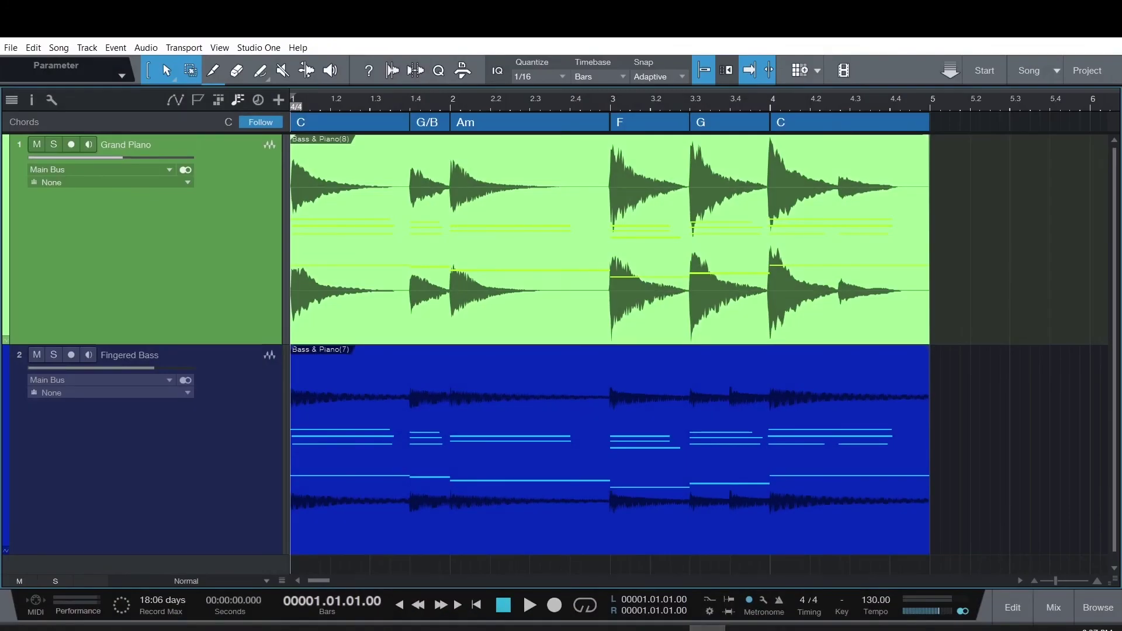
# Step: Save the song from Studio One's File menu and confirm it is saved
pyautogui.click(11, 47)
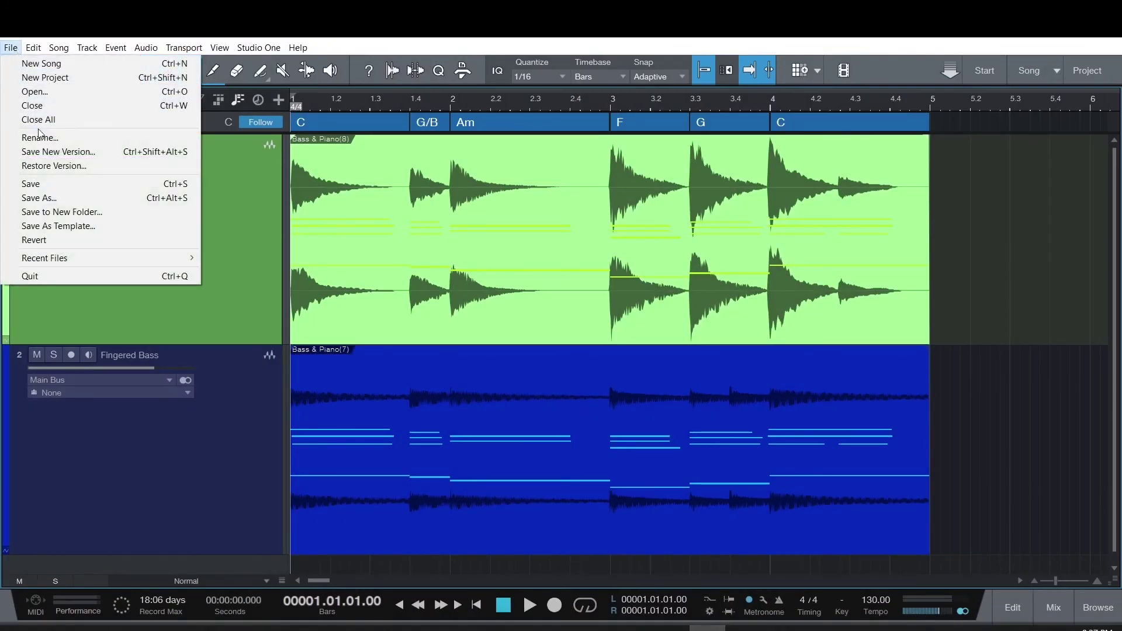
pyautogui.click(32, 183)
pyautogui.click(11, 48)
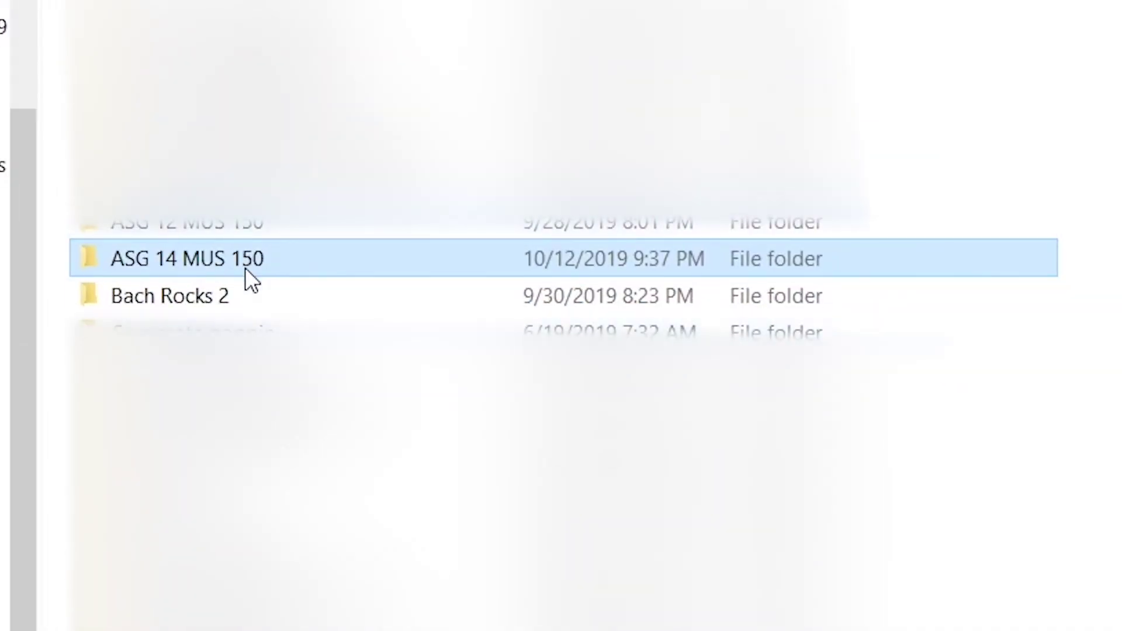
# Step: Send the ASG 14 MUS 150 folder to a Compressed (zipped) folder
pyautogui.rightClick(245, 260)
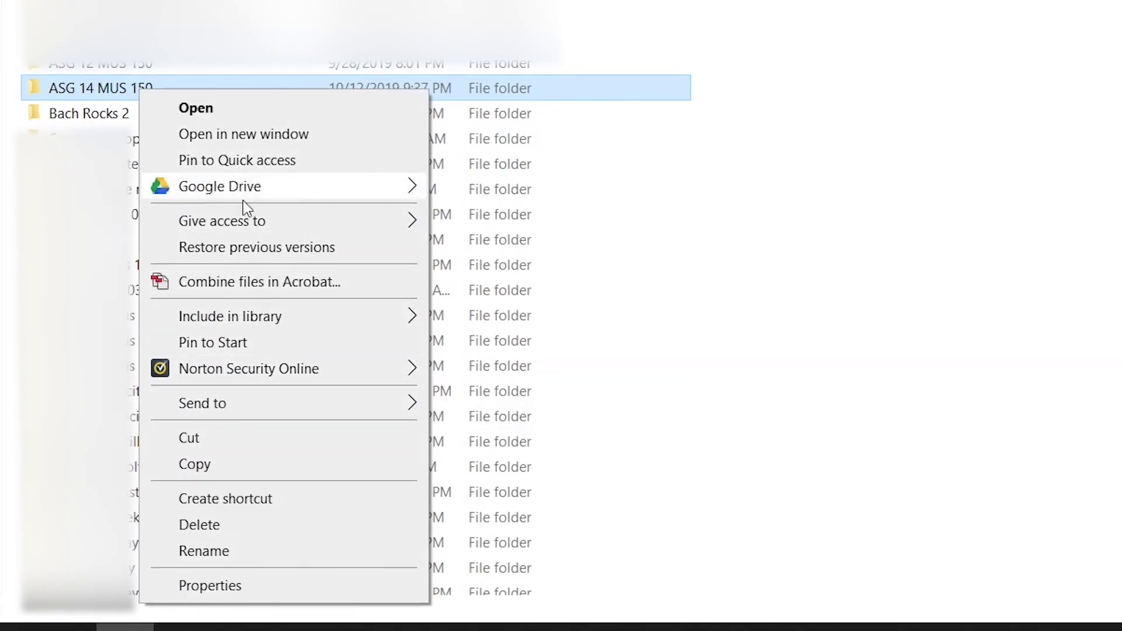
pyautogui.moveTo(246, 407)
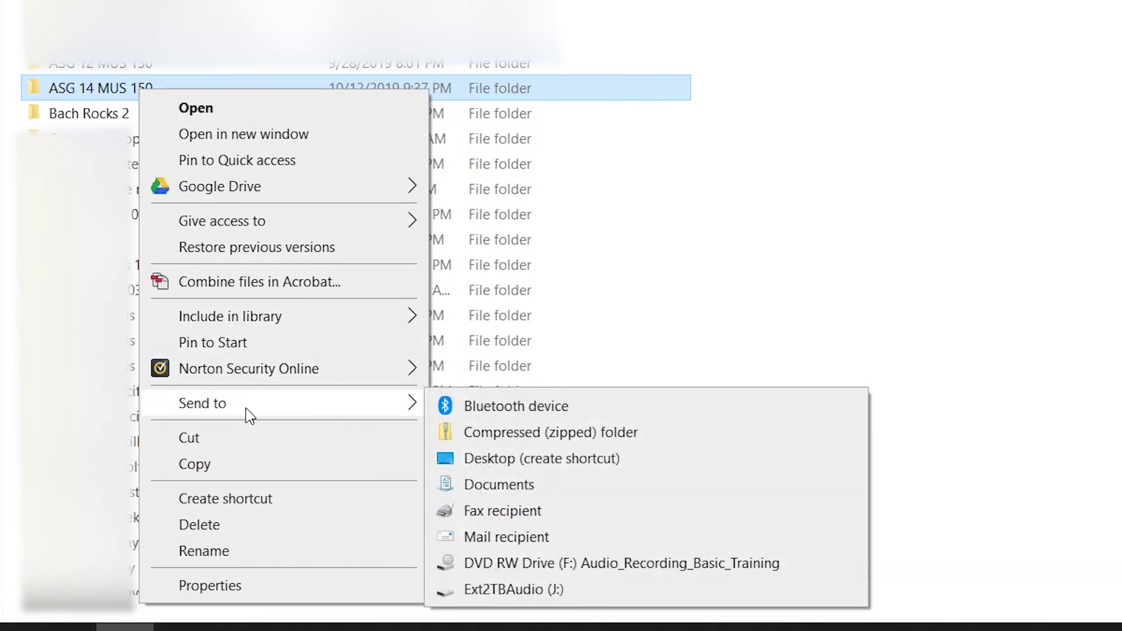
pyautogui.click(551, 433)
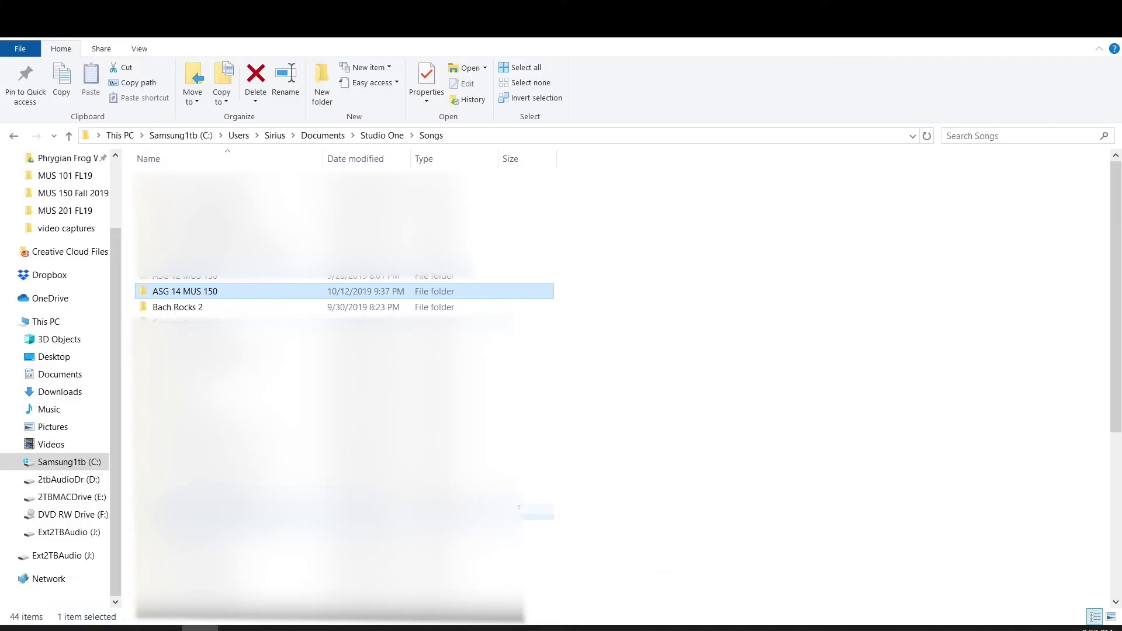